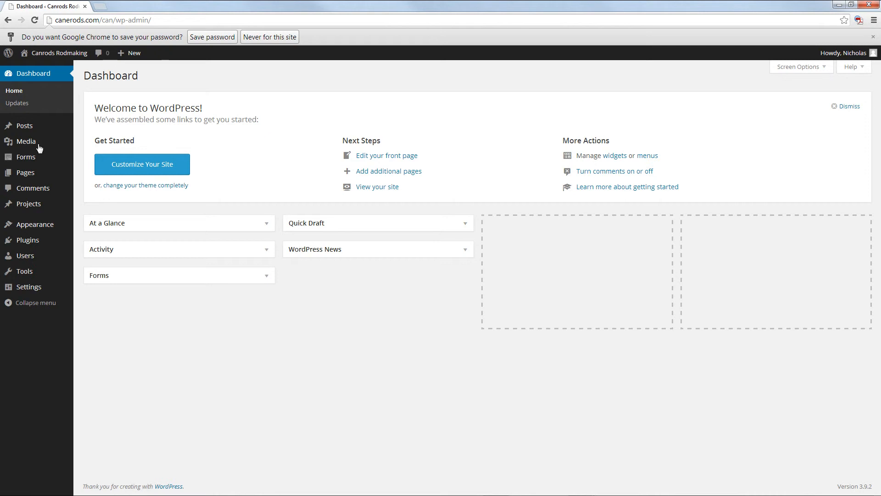
- Open the project "Rod 1: Eight foot, Three piece Otter Creek Special" for editing from the list of all projects
click(25, 209)
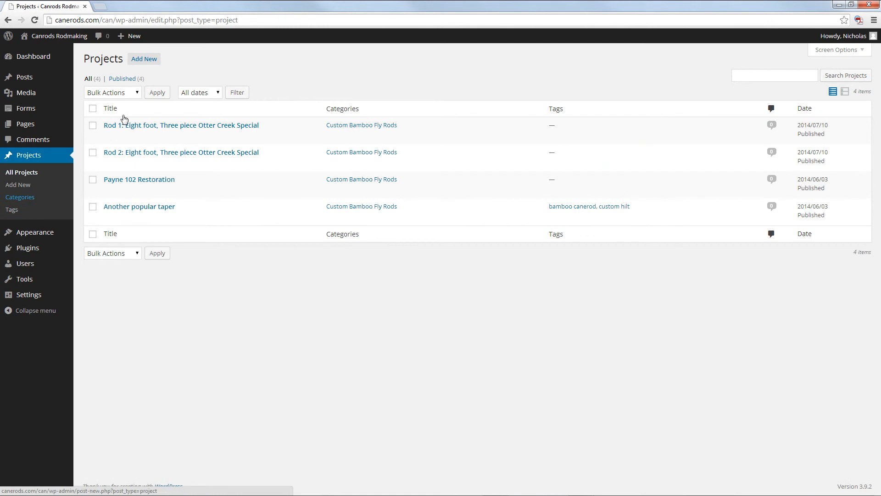
mouse_move(127, 157)
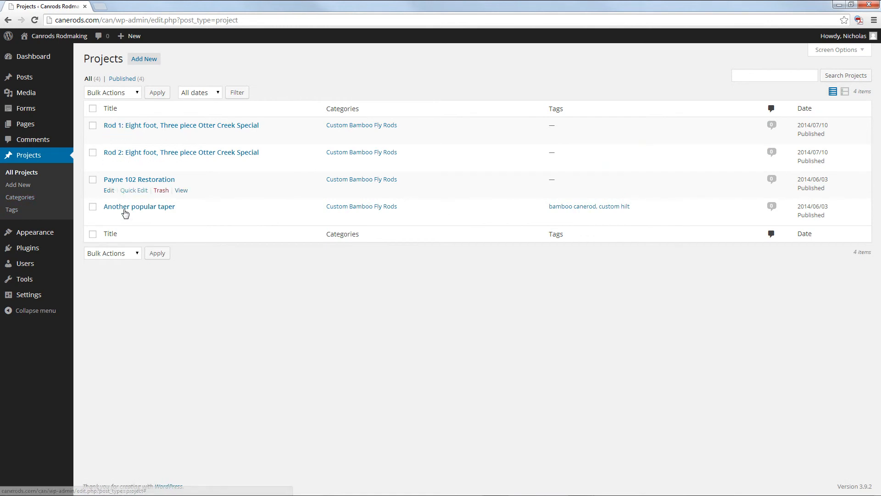
mouse_move(125, 212)
mouse_move(128, 130)
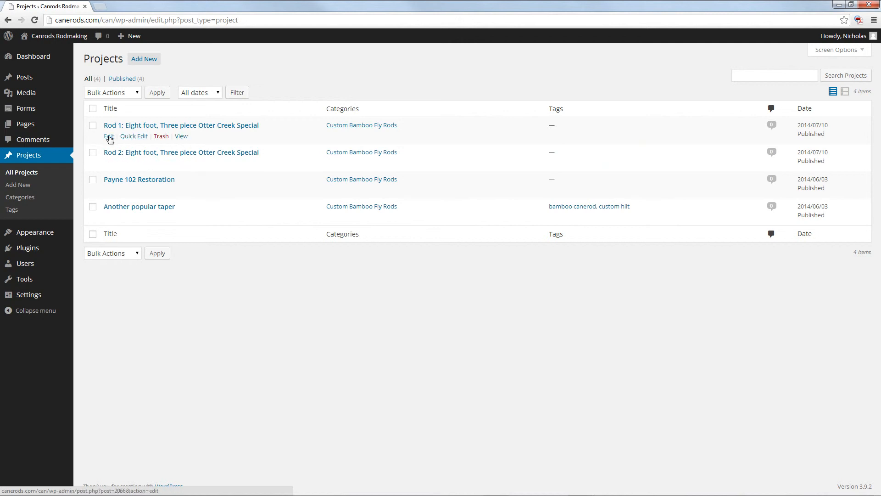
click(109, 137)
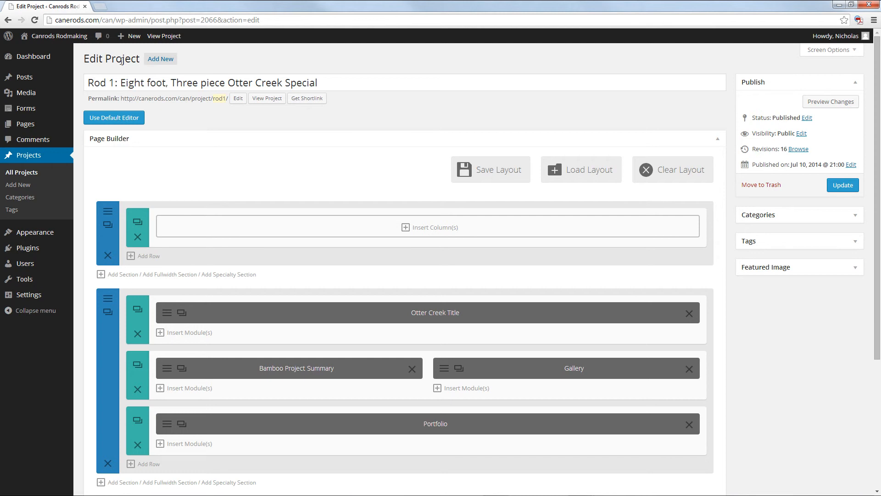
- Examine the project's title, its permalink and the Page Builder area
drag(90, 83, 341, 82)
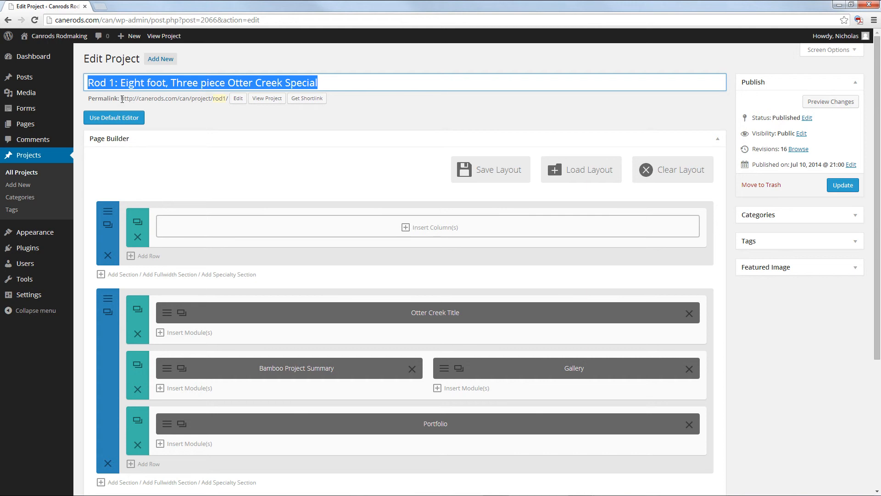
drag(122, 99, 229, 100)
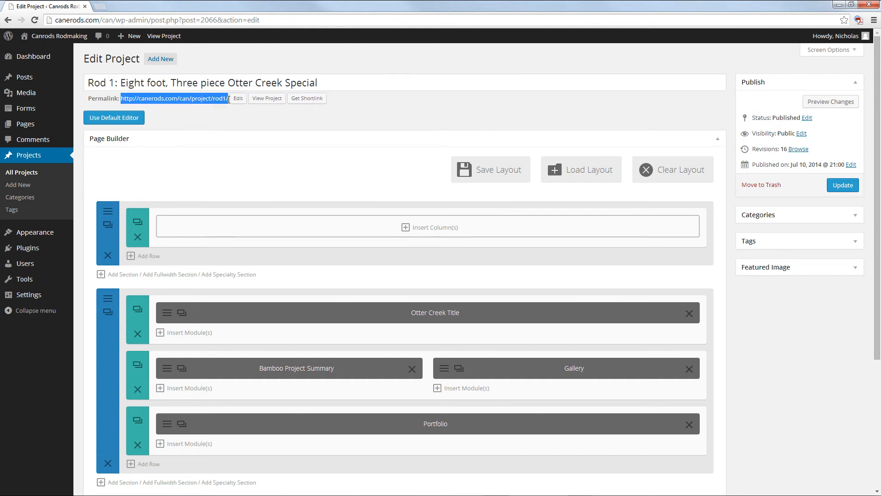
click(213, 125)
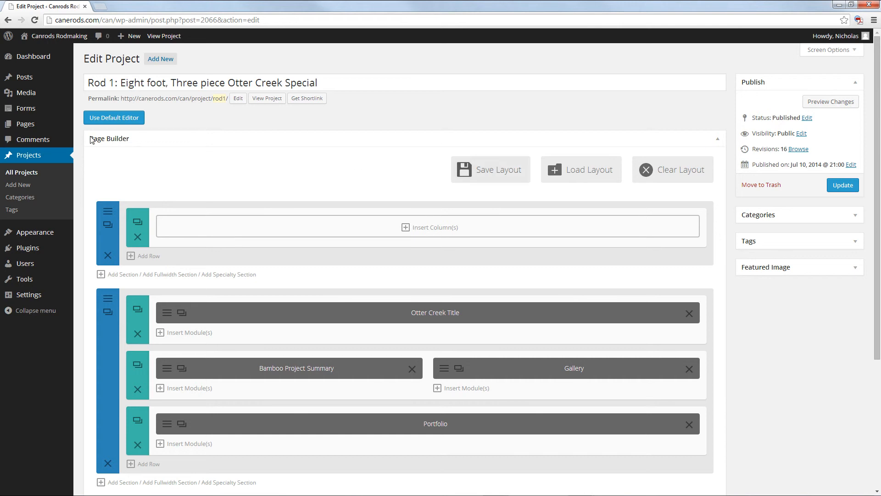
click(718, 139)
click(726, 142)
scroll(91, 186, down, 1)
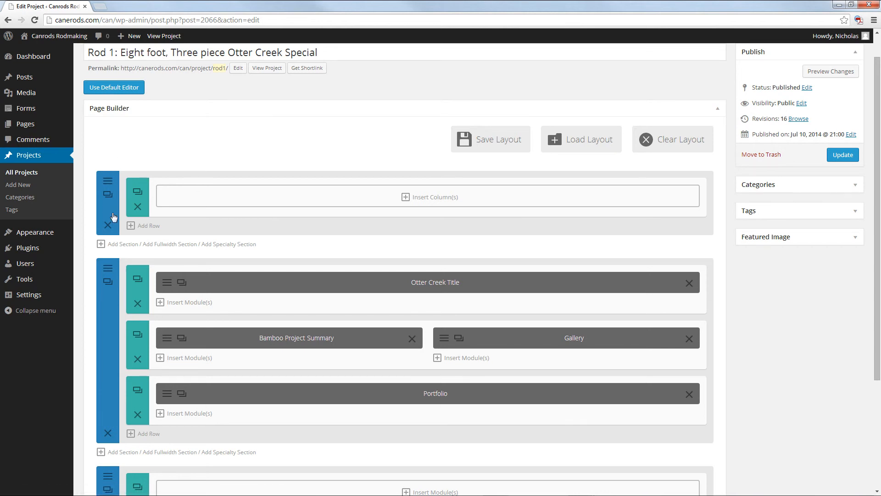
- Check the background image setting of the first layout section and close its settings without saving
drag(109, 308, 121, 186)
click(107, 193)
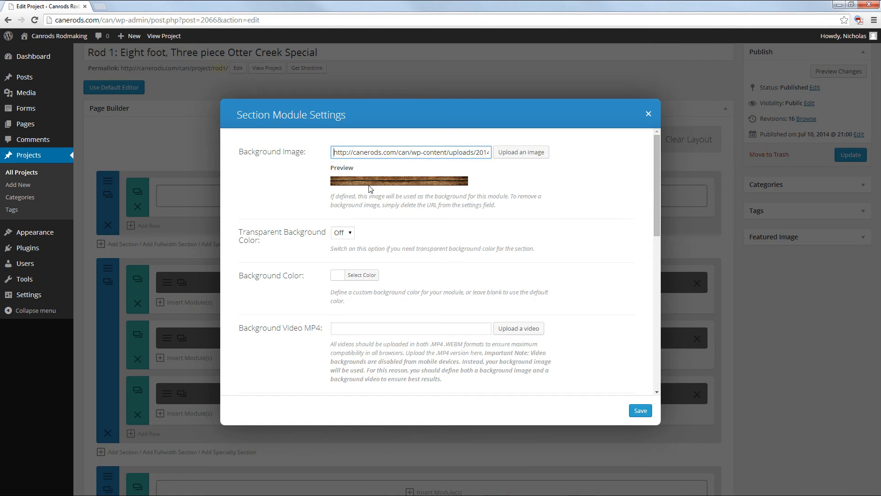
click(649, 114)
scroll(484, 174, down, 1)
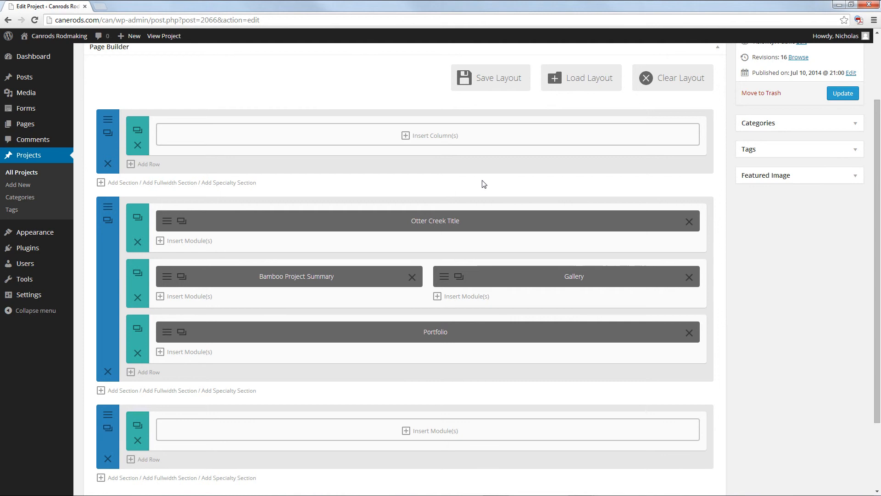
scroll(620, 198, up, 2)
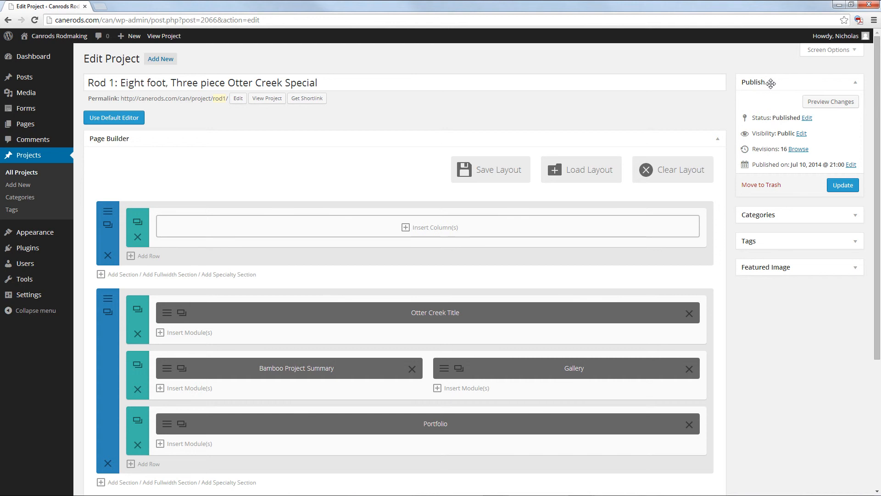
- Preview the project page and look over its banner, title, rod summary and gallery
click(827, 104)
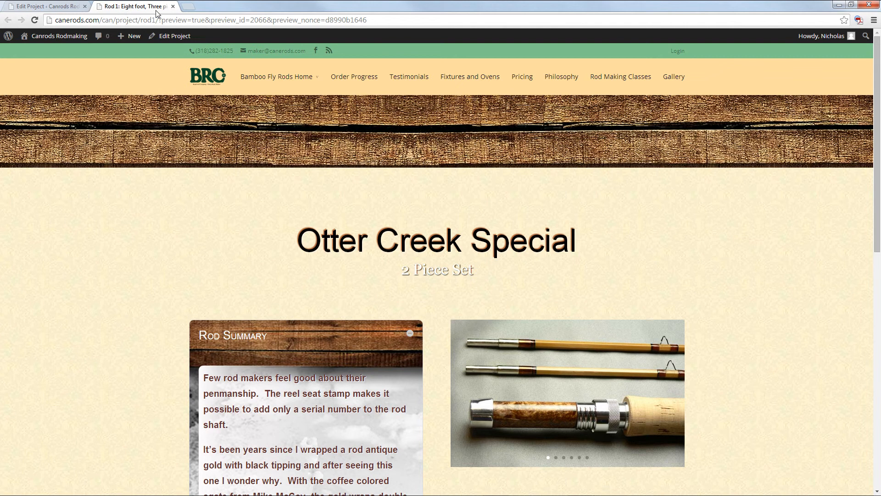
scroll(130, 114, down, 2)
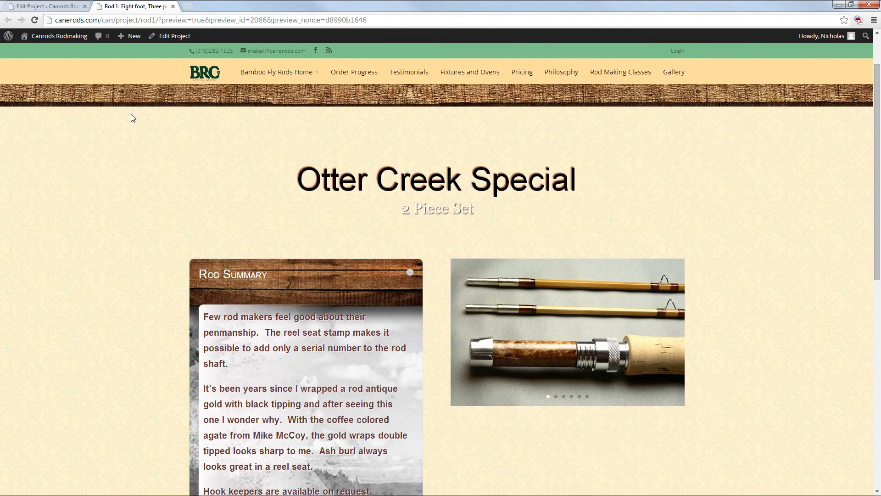
scroll(228, 125, down, 3)
scroll(157, 130, down, 5)
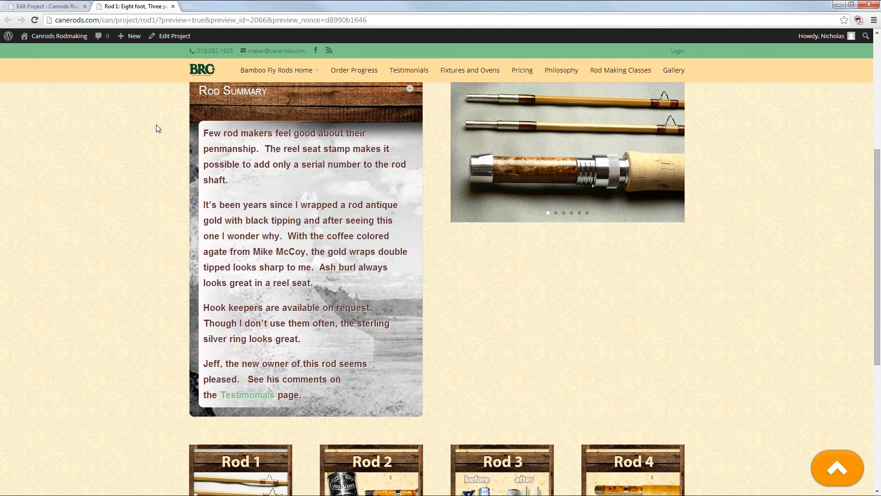
scroll(131, 141, up, 8)
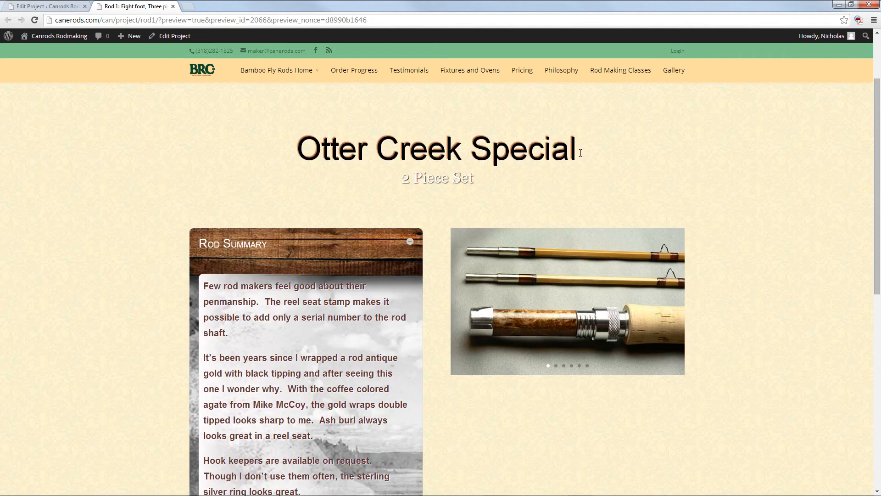
- Examine the preview's "2 Piece Set" subtitle, several gallery slides and the row of rod thumbnails
drag(404, 181, 492, 179)
click(493, 178)
click(665, 304)
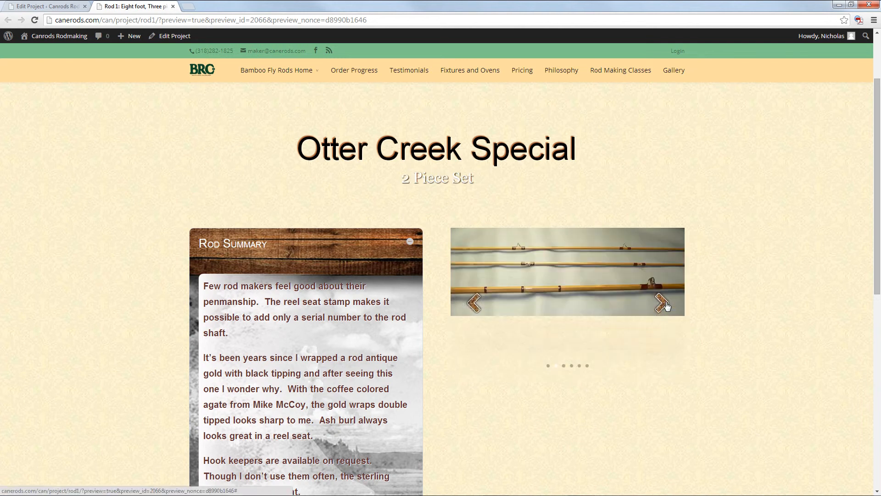
click(666, 304)
click(664, 304)
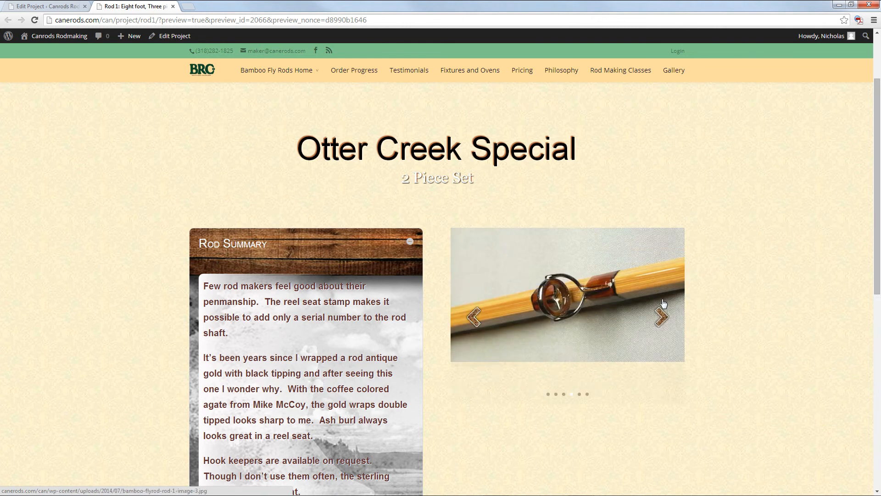
scroll(662, 300, down, 6)
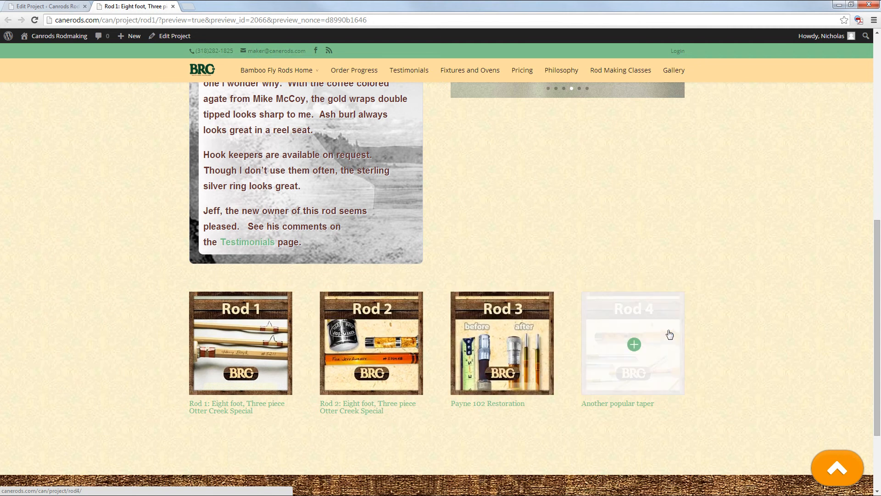
- Compare the Page Builder layout with the previewed page, from the title down to the portfolio thumbnails
click(41, 10)
scroll(269, 169, down, 2)
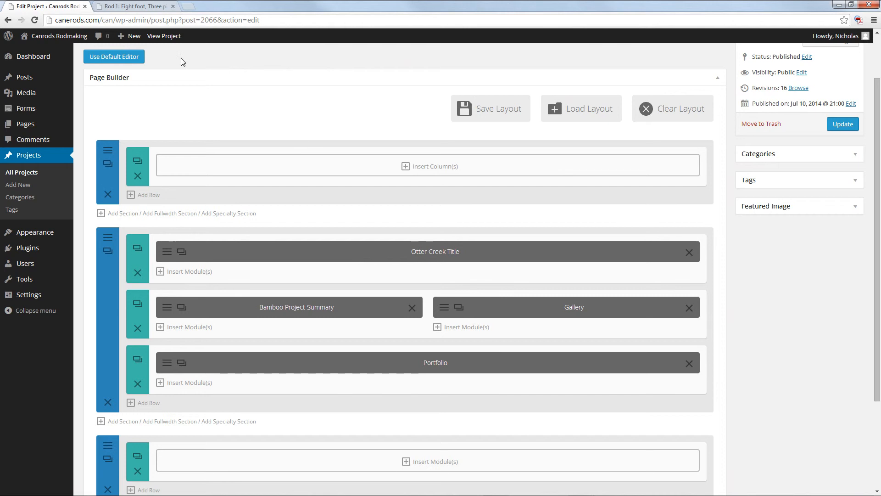
click(133, 6)
scroll(160, 222, up, 6)
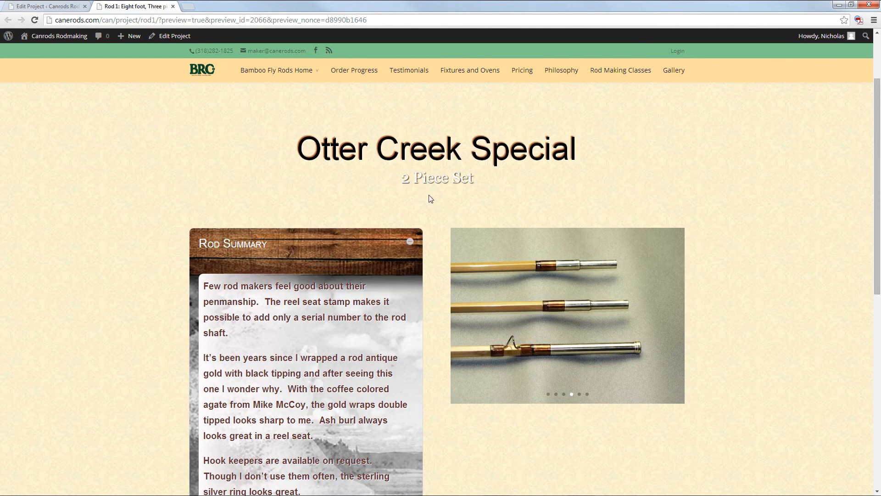
scroll(569, 316, down, 6)
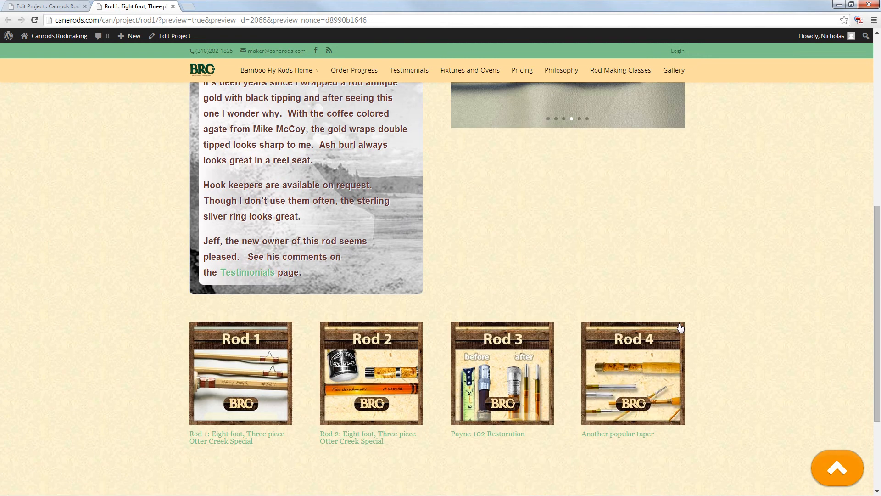
click(51, 6)
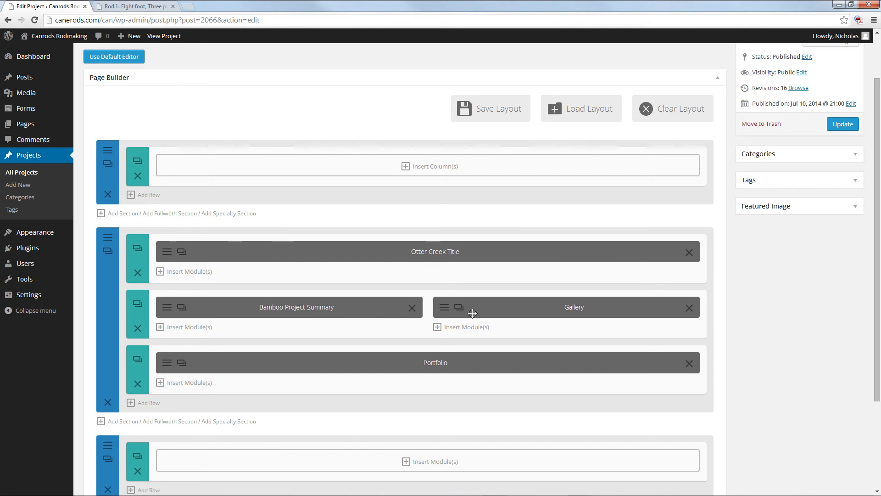
- Open the Otter Creek Title module's settings and select the "Otter Creek Special" heading in its content
click(167, 254)
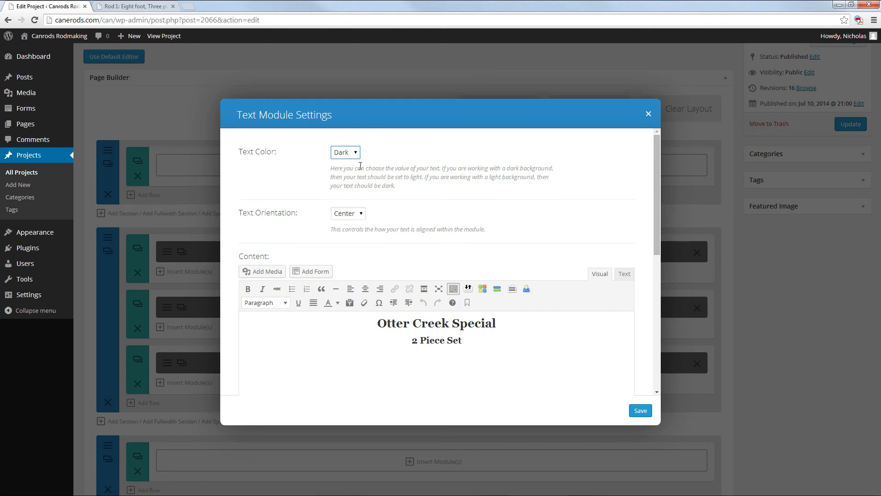
scroll(582, 299, down, 1)
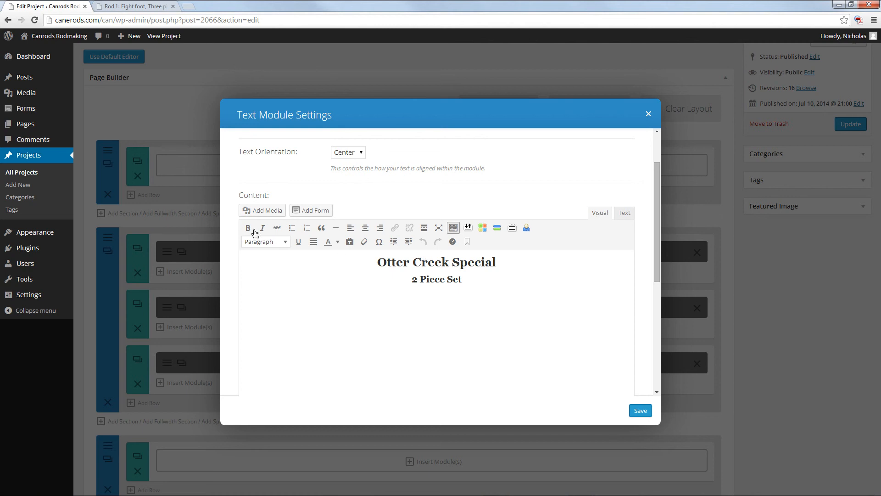
drag(498, 262, 374, 263)
- Try underlining the "Otter Creek Special" heading and making it a bulleted list item, reverting each change
click(299, 242)
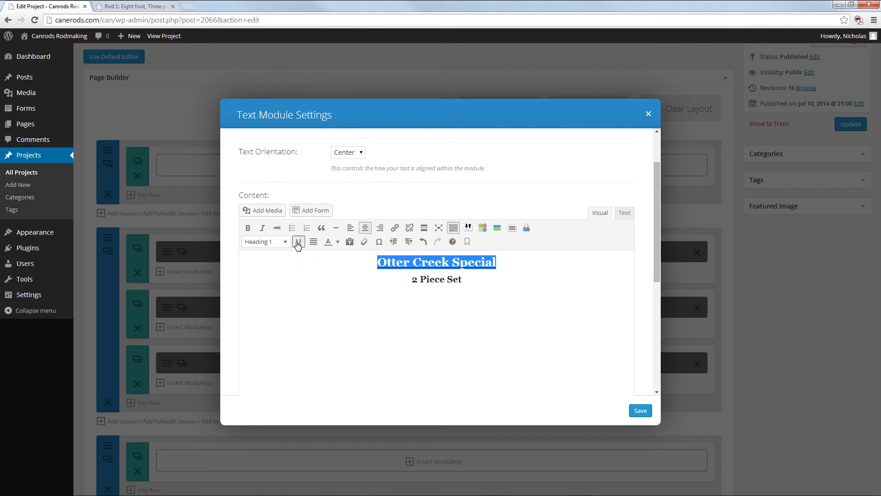
click(298, 243)
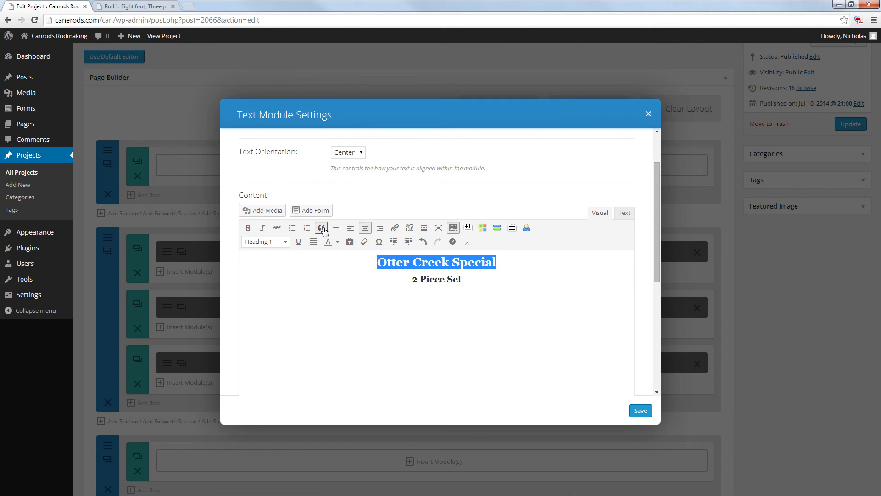
click(291, 229)
click(291, 229)
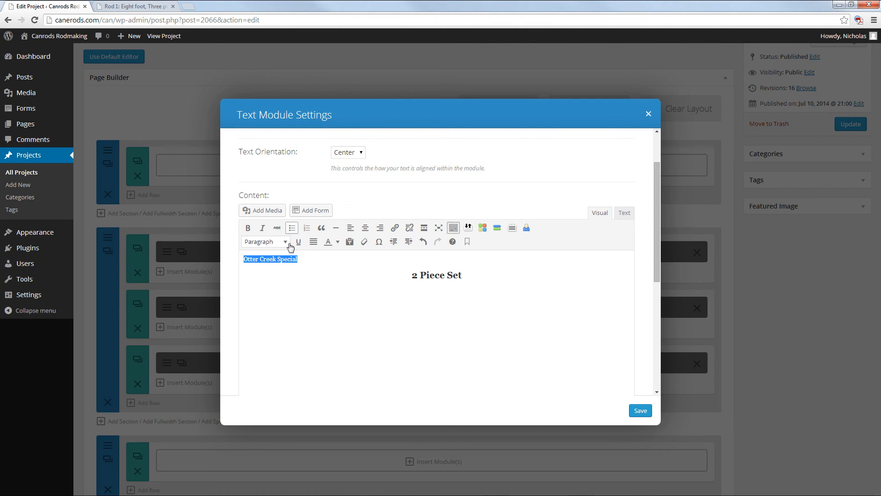
key(ctrl+z)
key(ctrl+z)
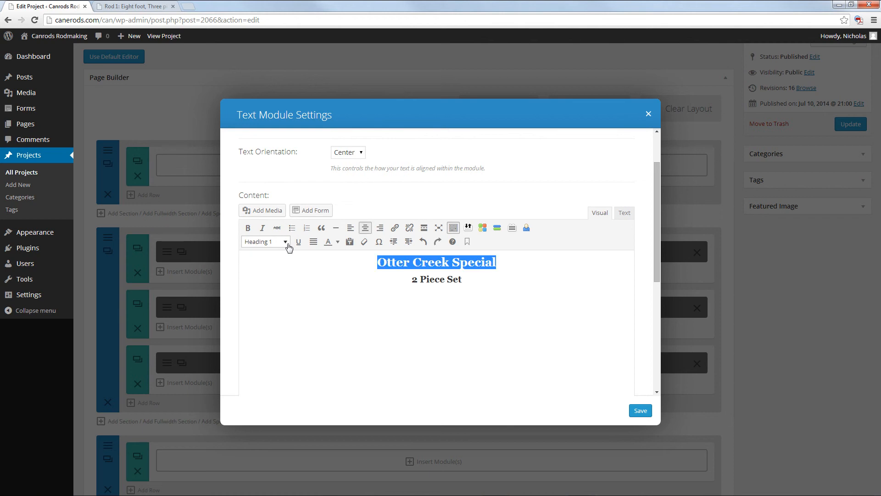
- Review the paragraph and heading styles available for the title text and save the text module
click(285, 244)
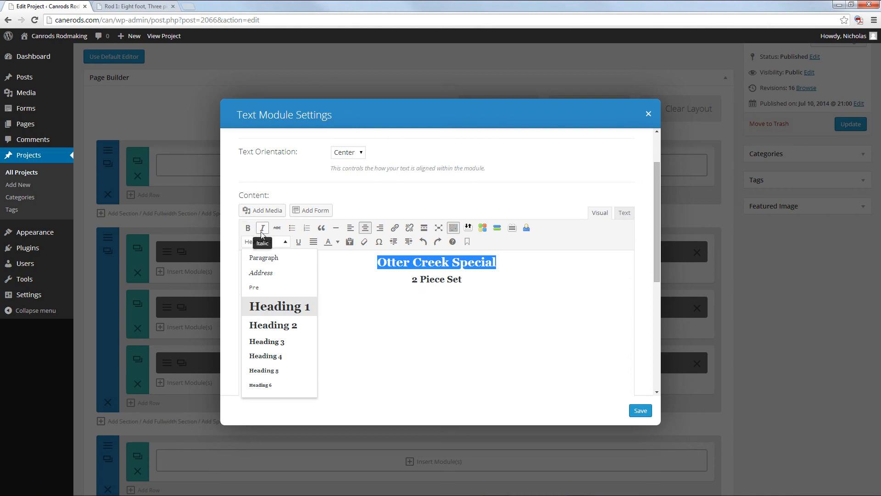
click(503, 267)
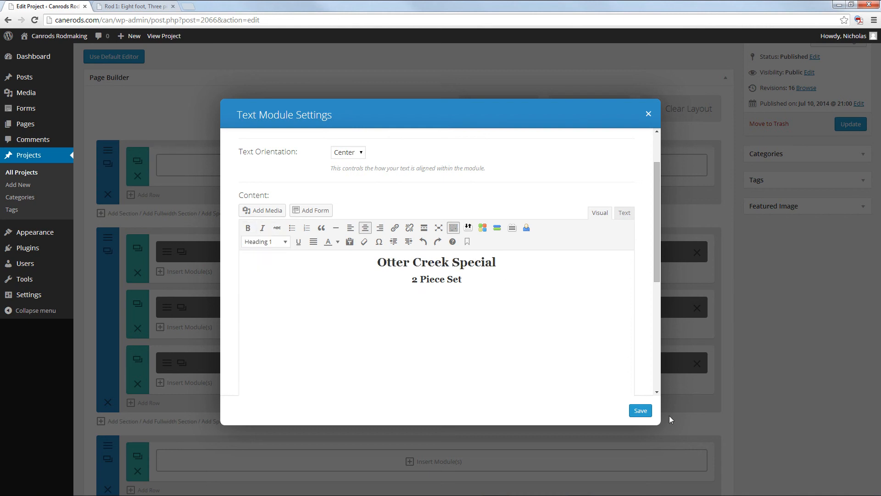
click(641, 410)
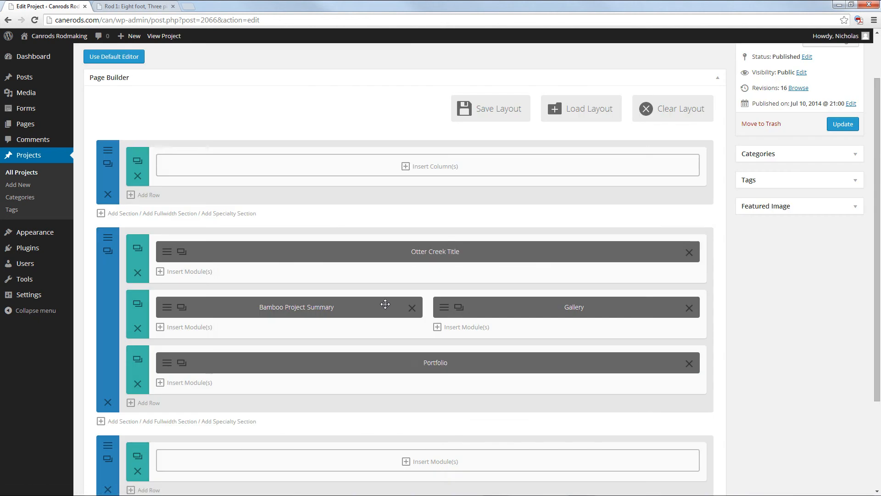
- Open the Bamboo Project Summary module, show its content as HTML and select the opening <div class="fade"> tag
click(162, 311)
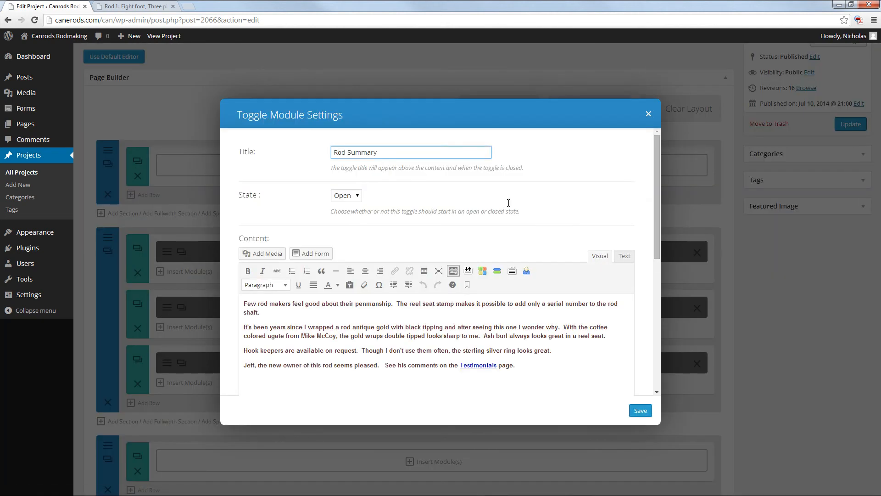
scroll(508, 203, down, 1)
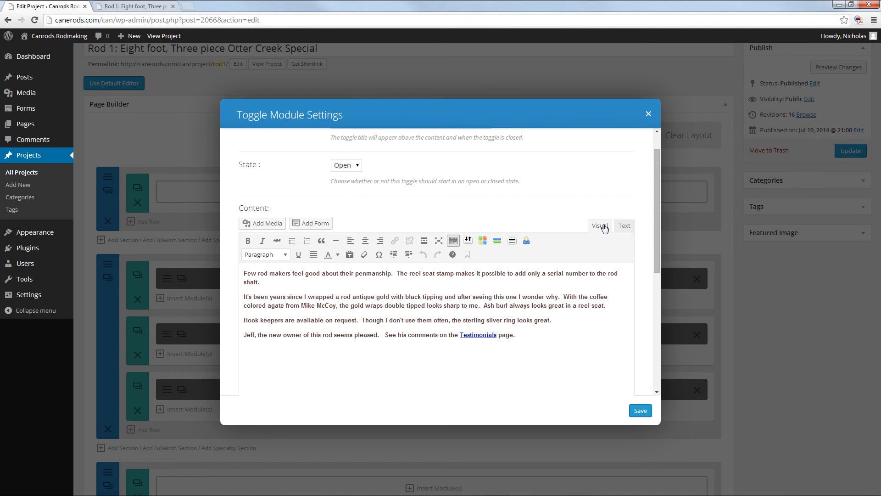
click(625, 226)
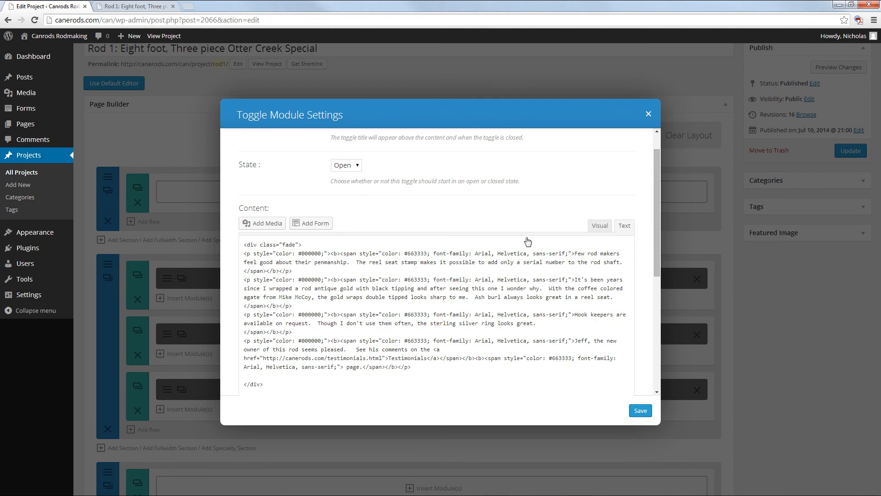
drag(304, 246, 238, 246)
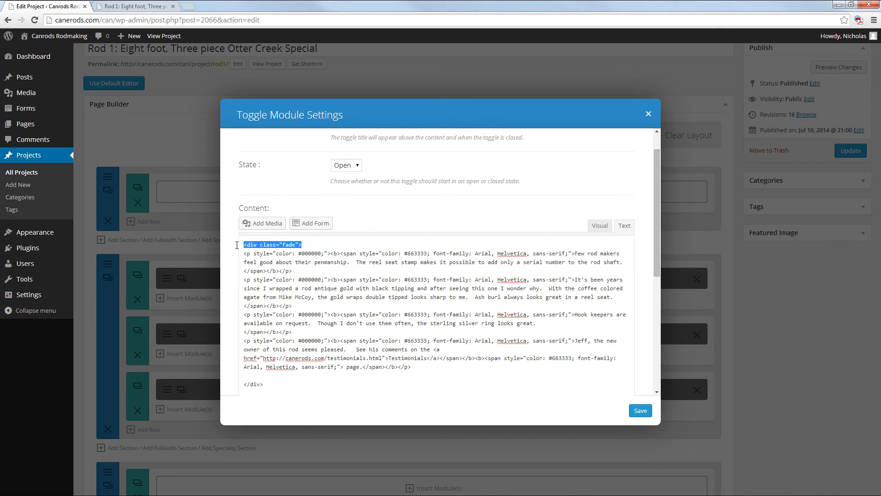
- Delete the opening <div class="fade"> tag from the Bamboo Project Summary content and save the module
click(255, 243)
drag(296, 245, 310, 245)
click(309, 245)
drag(301, 244, 240, 248)
key(Delete)
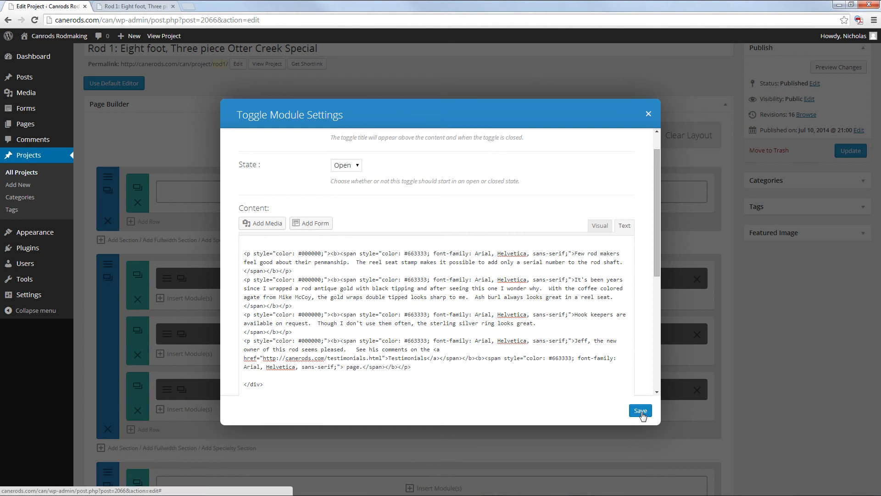
scroll(287, 296, down, 2)
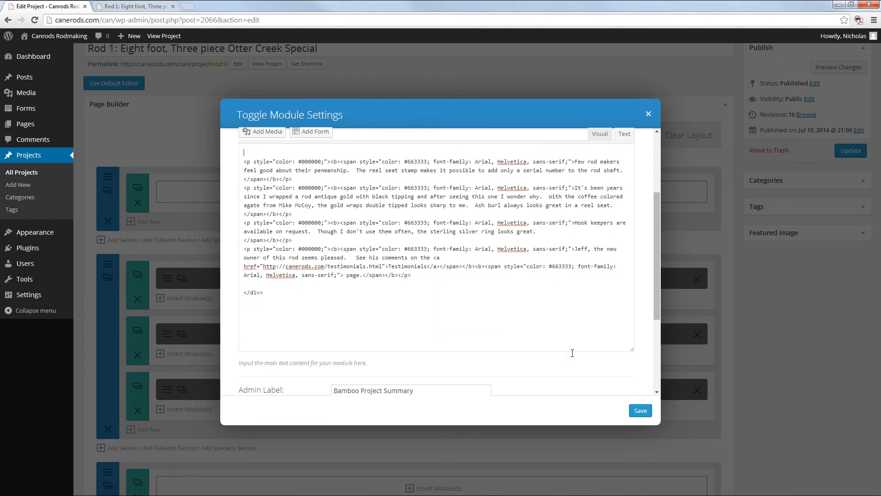
click(641, 411)
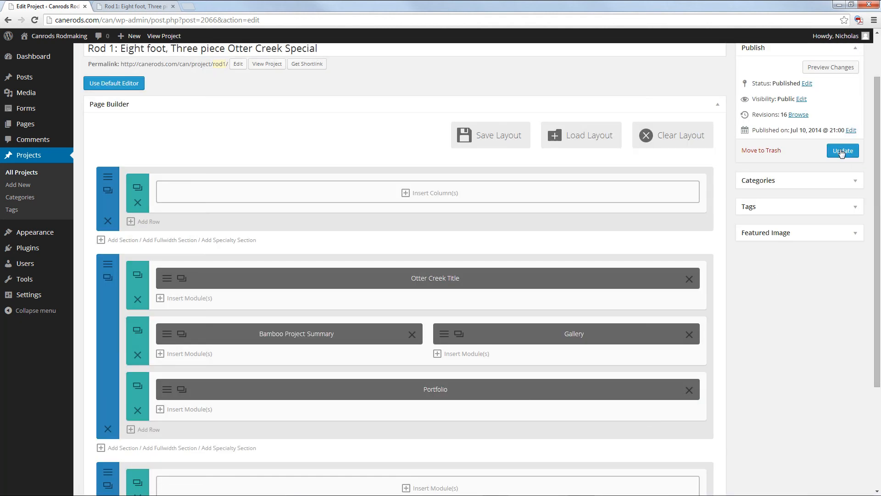
- Preview the project page and examine how the Rod Summary, gallery and portfolio are laid out without the opening div tag
click(831, 67)
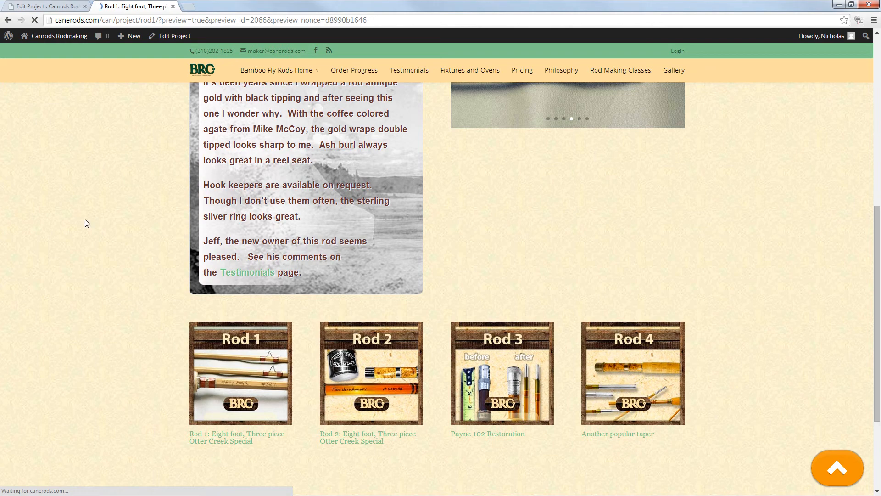
scroll(104, 223, down, 2)
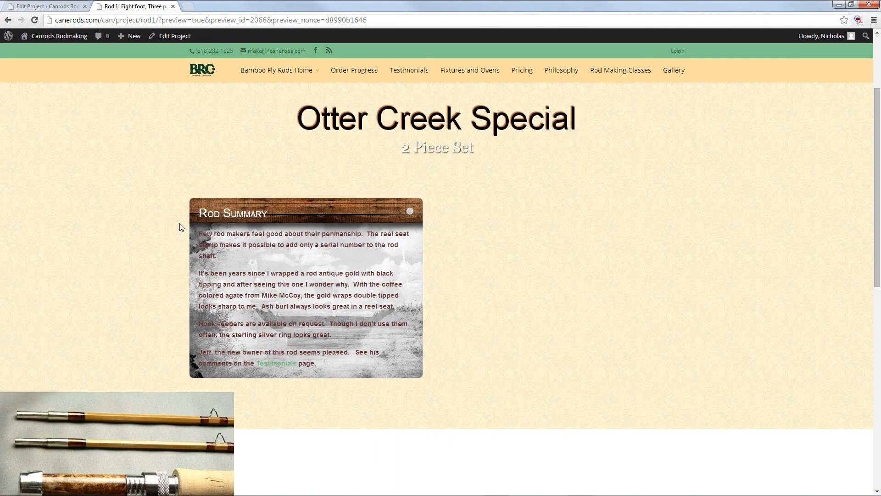
scroll(188, 216, down, 1)
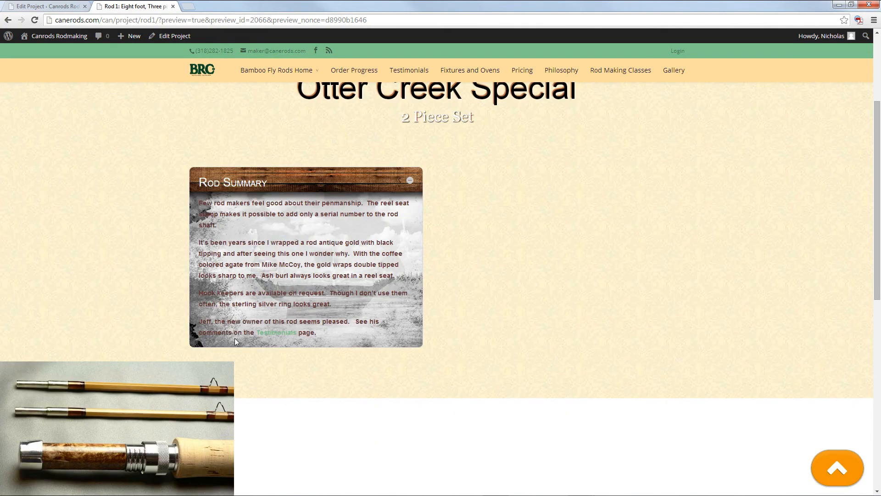
scroll(255, 315, down, 3)
scroll(266, 281, down, 2)
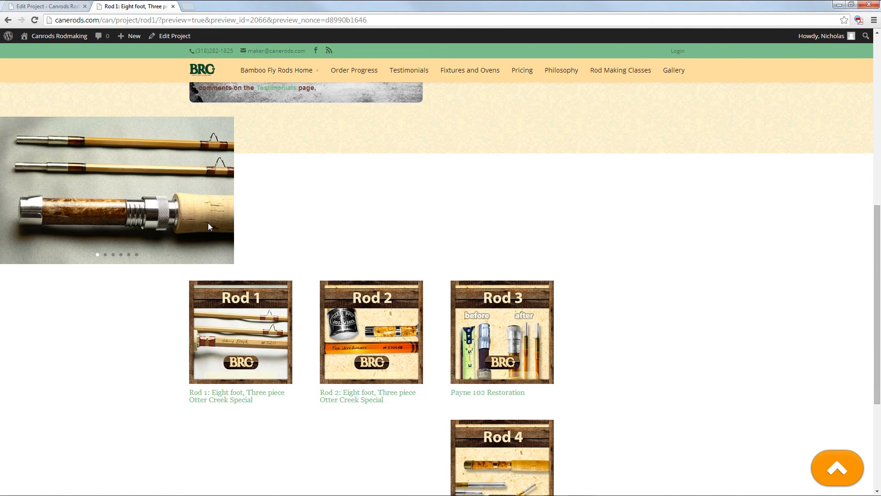
scroll(89, 297, down, 3)
scroll(88, 297, up, 3)
- Reopen the Bamboo Project Summary module in the editor, insert <div class="fade"> at the start of its HTML content and save it
click(45, 5)
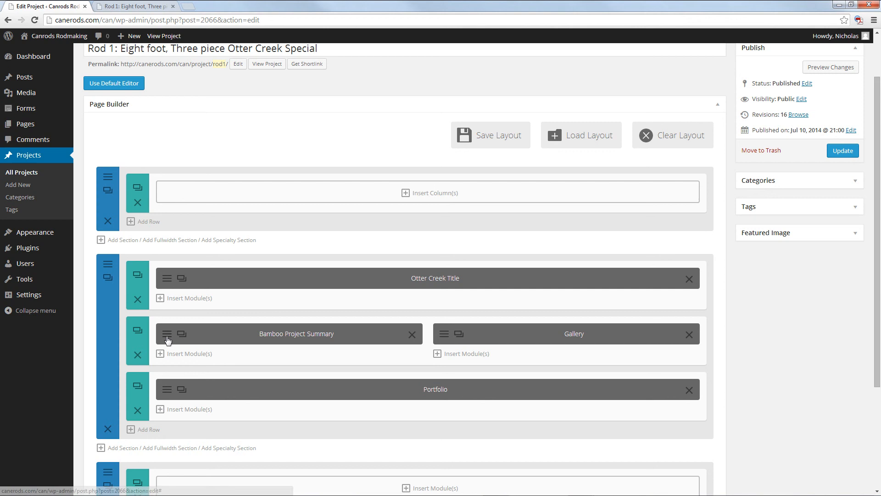
click(167, 340)
click(246, 274)
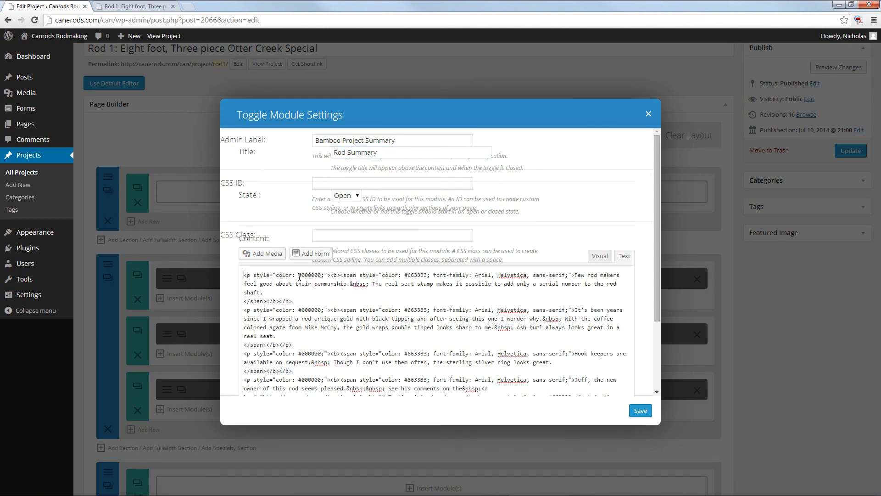
drag(617, 114, 250, 239)
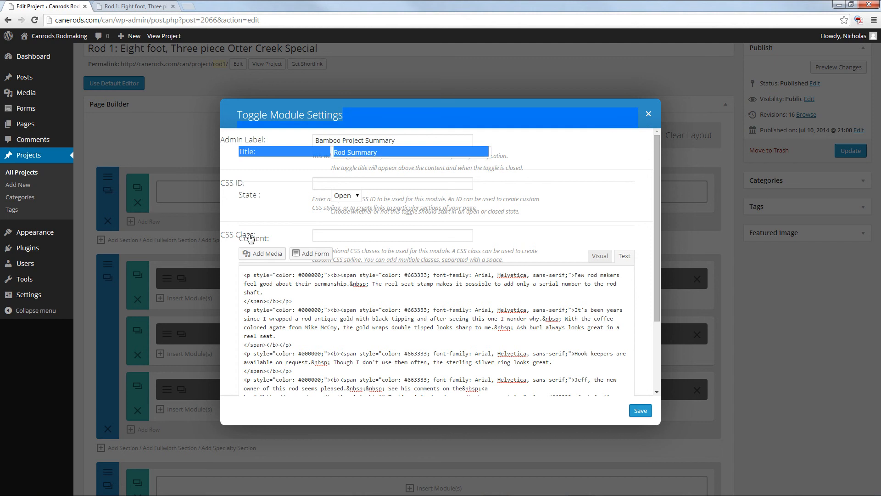
click(243, 275)
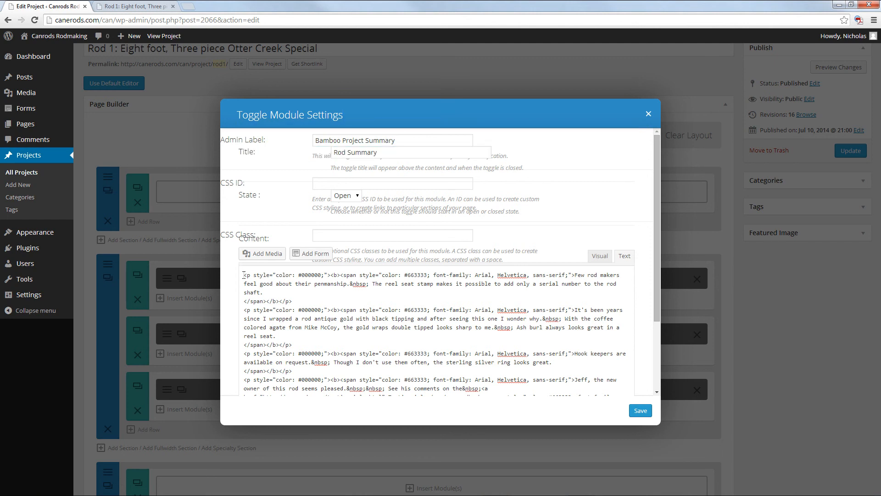
text(<div class=)
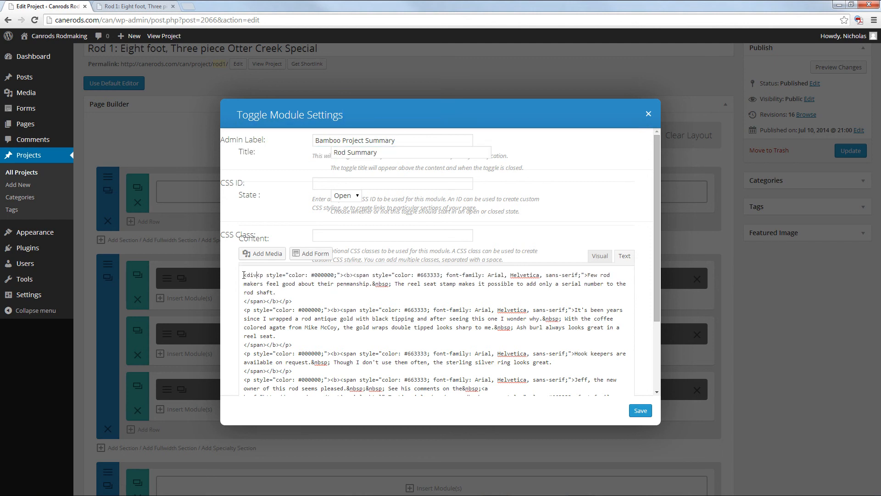
text("fade")
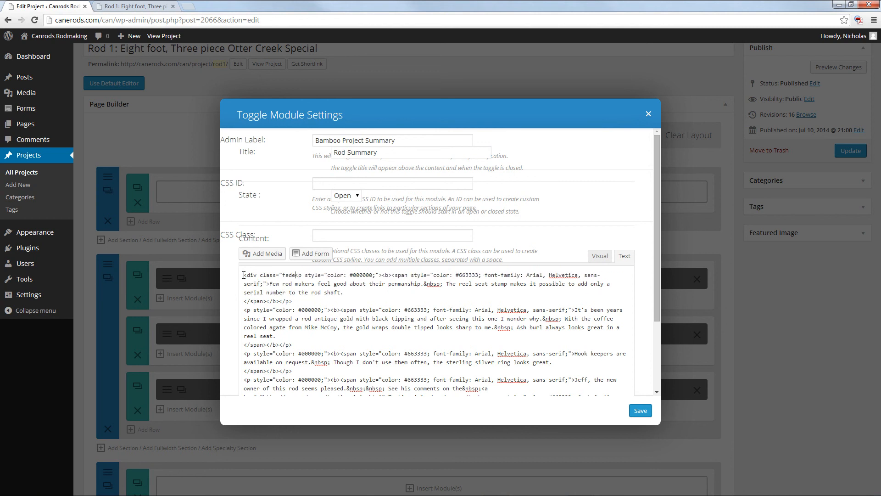
text(>)
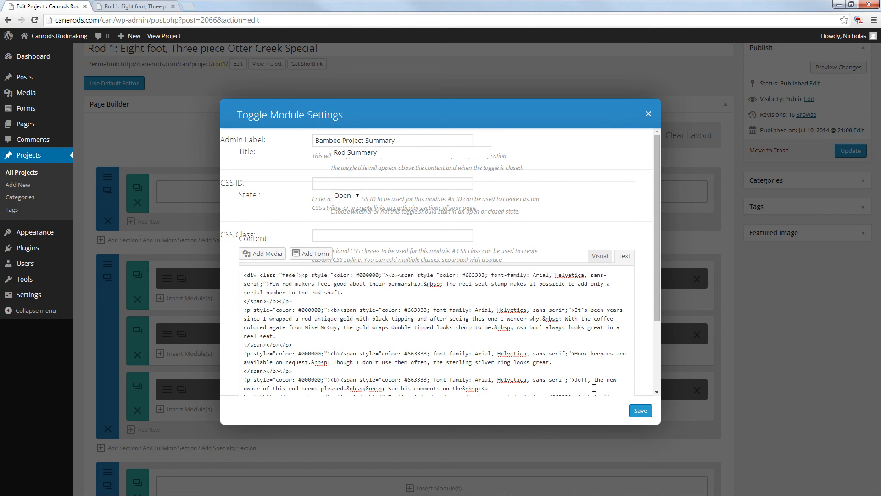
click(640, 411)
- Update the project and preview it, checking the layout of the Rod Summary, gallery and portfolio
click(845, 152)
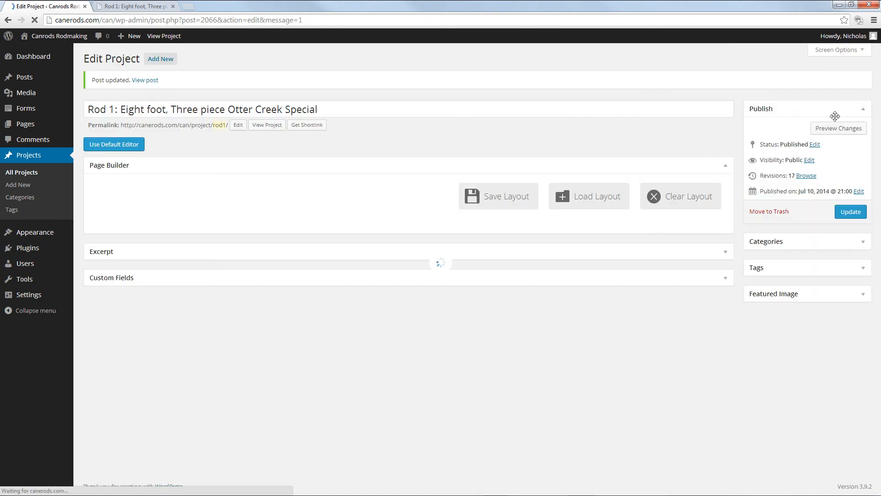
click(838, 128)
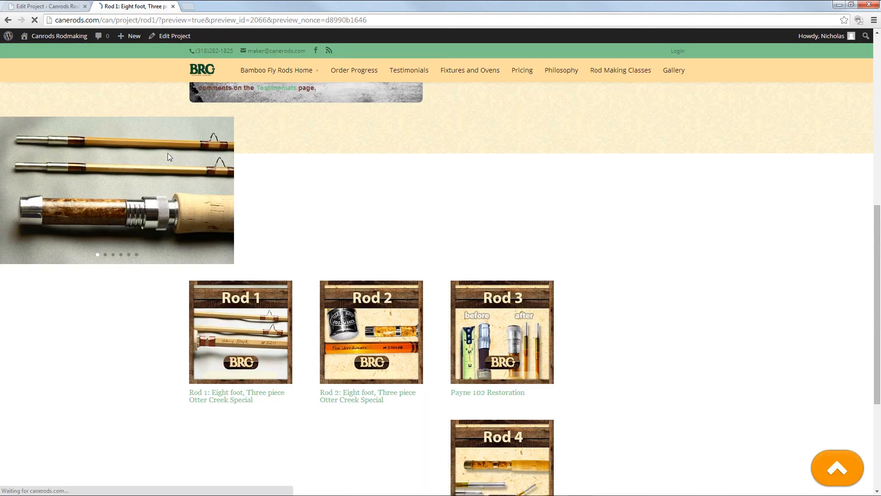
scroll(169, 157, down, 6)
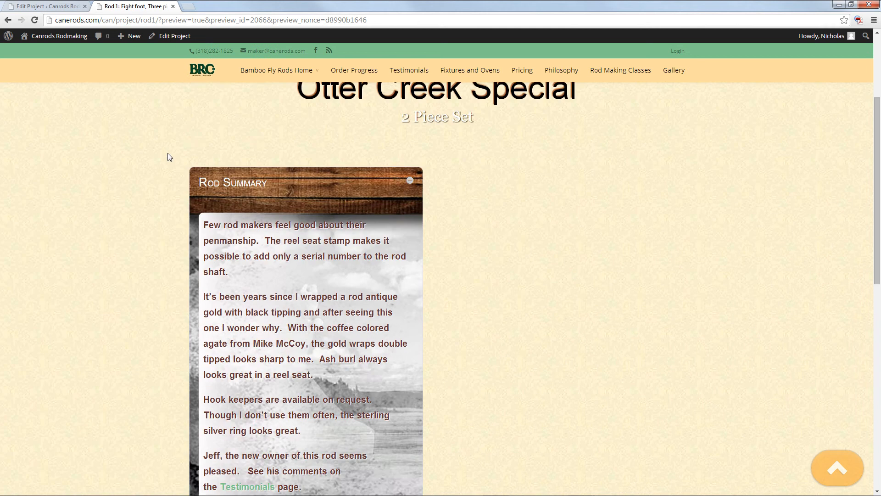
scroll(148, 158, down, 3)
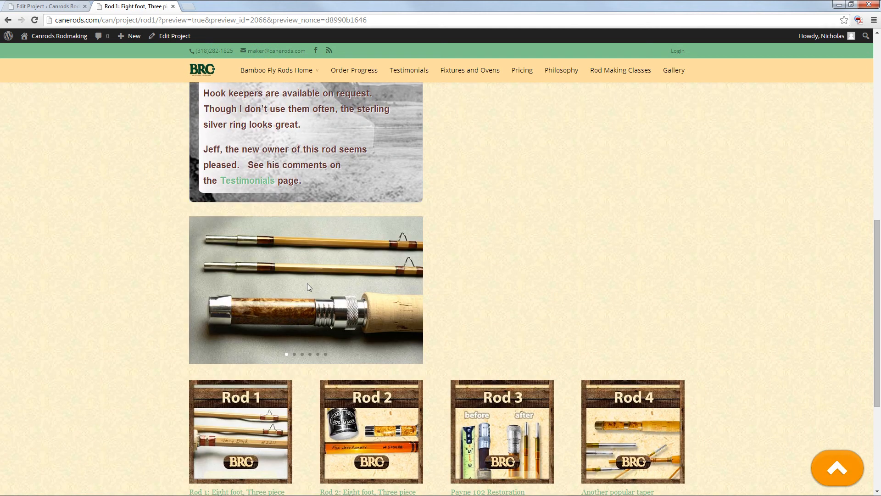
scroll(118, 163, up, 4)
- Reopen the Bamboo Project Summary module, add a closing </div> on a new line at the end of its content and save it
click(46, 7)
scroll(481, 264, down, 1)
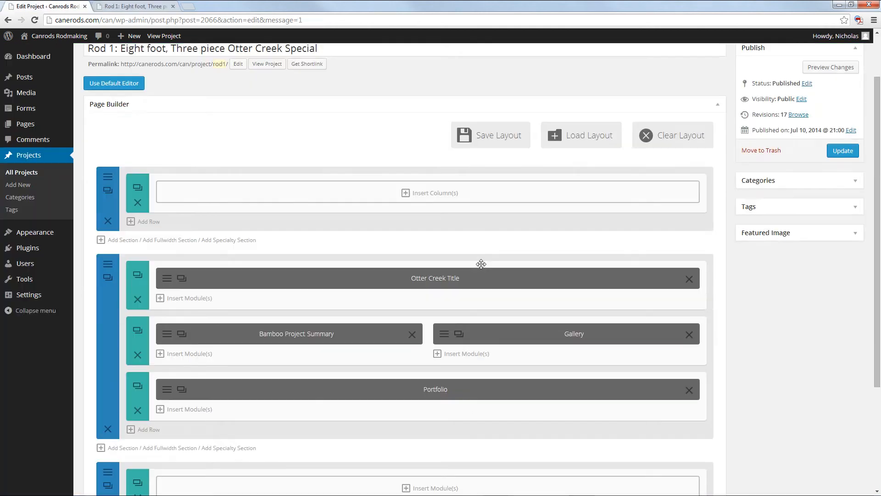
scroll(482, 264, down, 1)
click(183, 274)
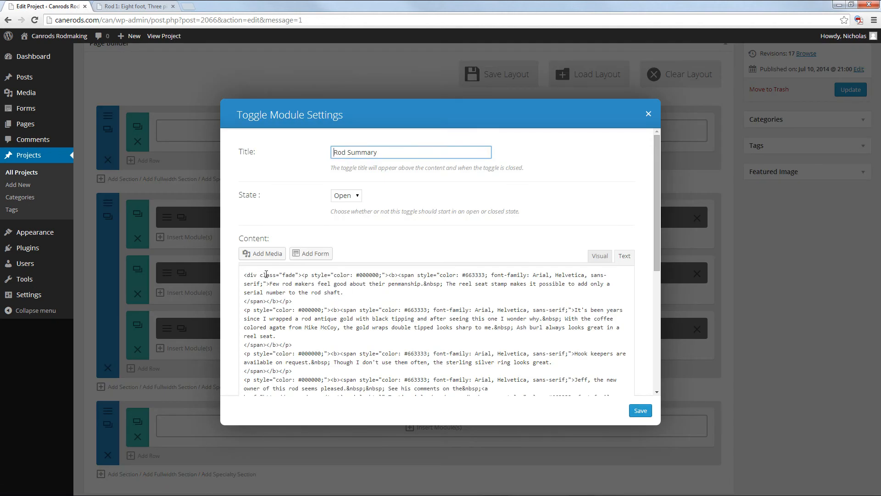
scroll(268, 275, down, 4)
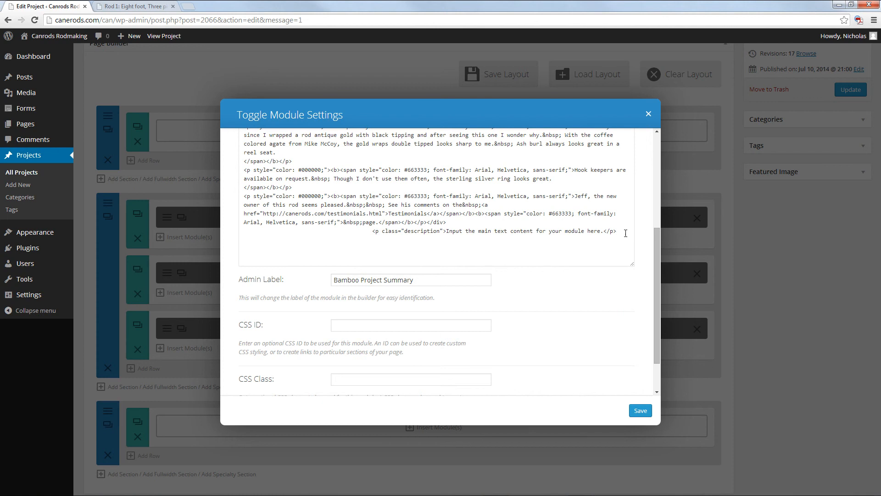
click(626, 233)
key(Return)
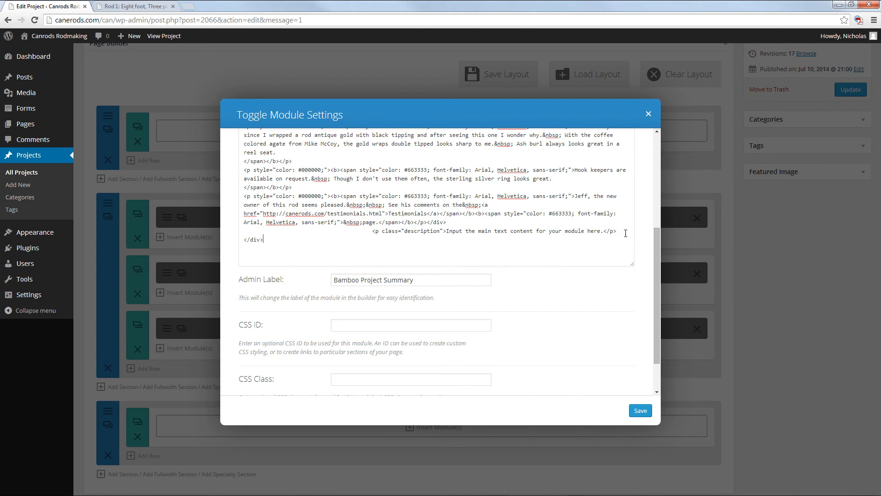
click(644, 412)
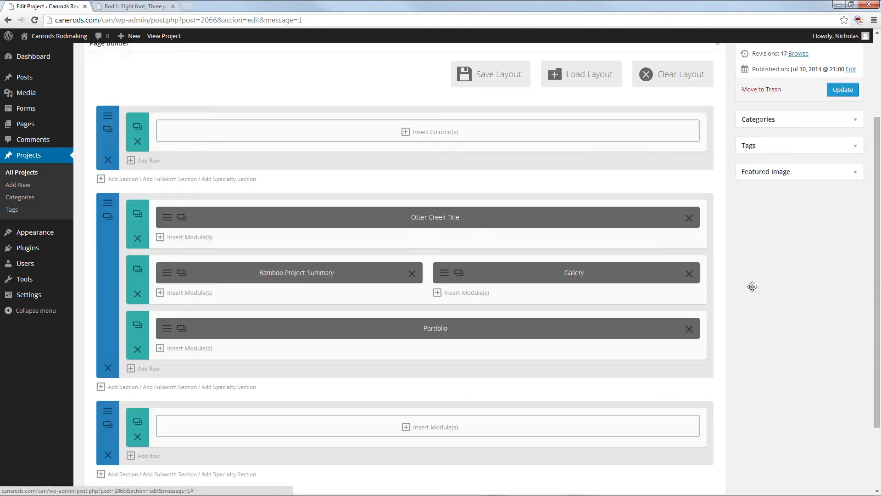
- Preview the project page and inspect the Rod Summary box and the gallery below it
scroll(833, 202, up, 3)
click(833, 131)
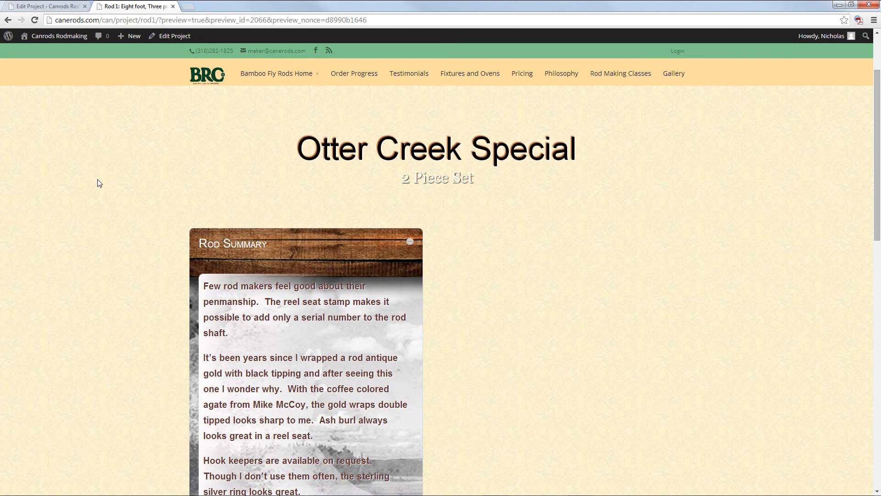
scroll(99, 183, down, 3)
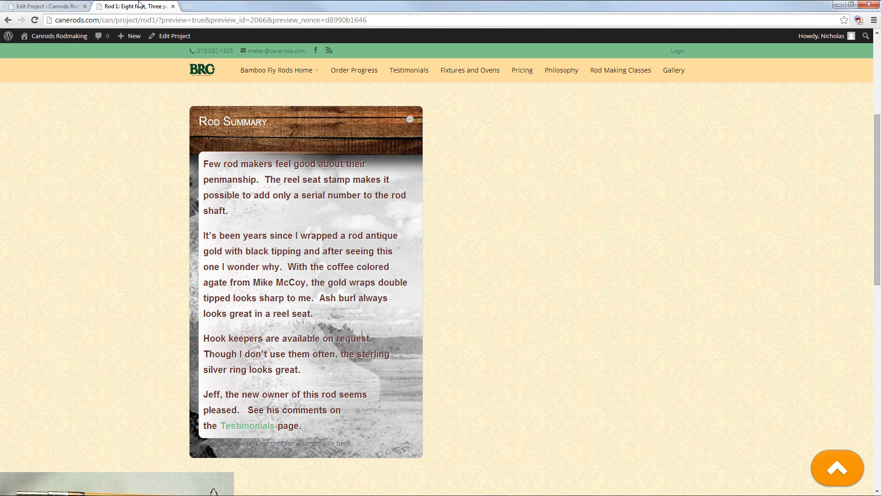
scroll(193, 197, down, 5)
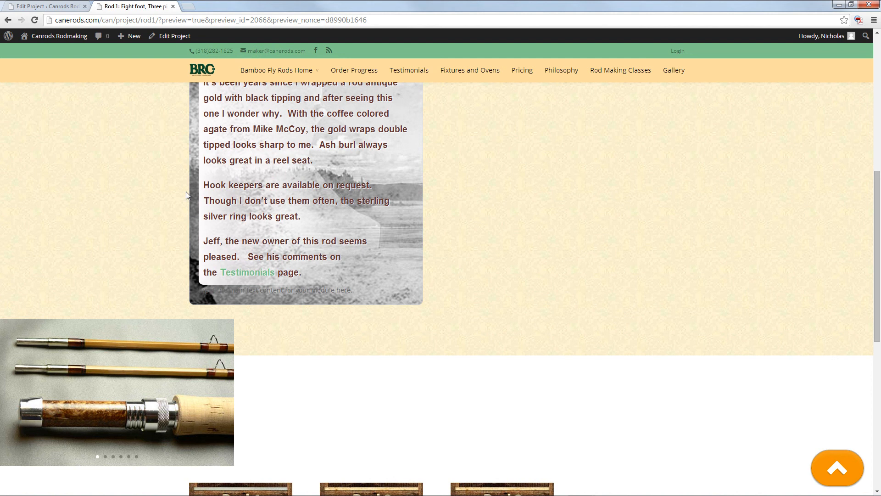
scroll(186, 192, up, 6)
scroll(186, 192, up, 3)
- Replace the page content in the editor with the saved "Otter Creek Project Layout" and update the project
click(69, 2)
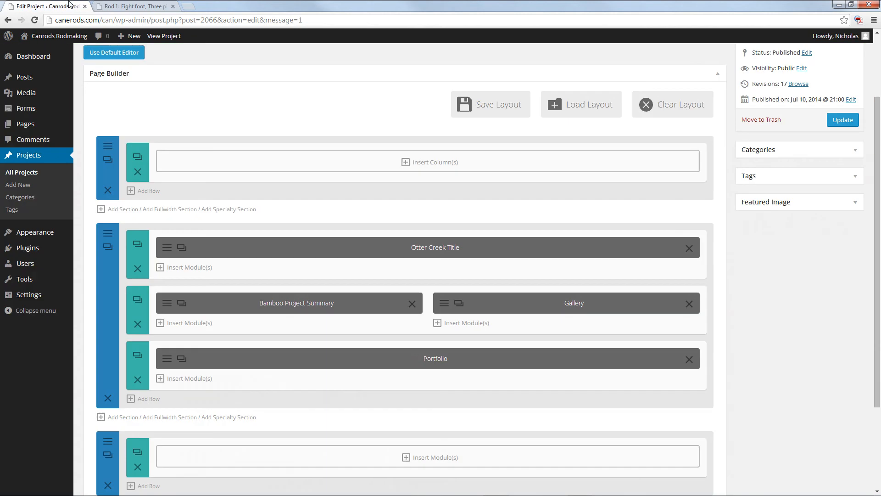
click(583, 110)
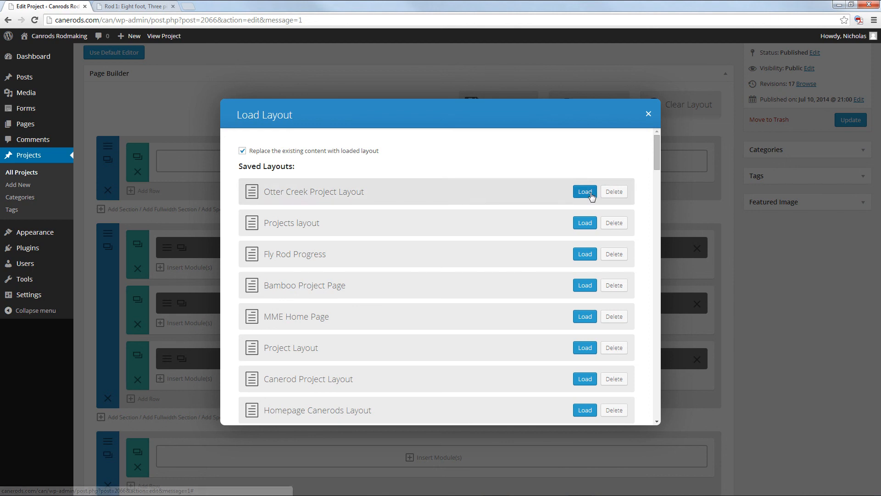
click(591, 195)
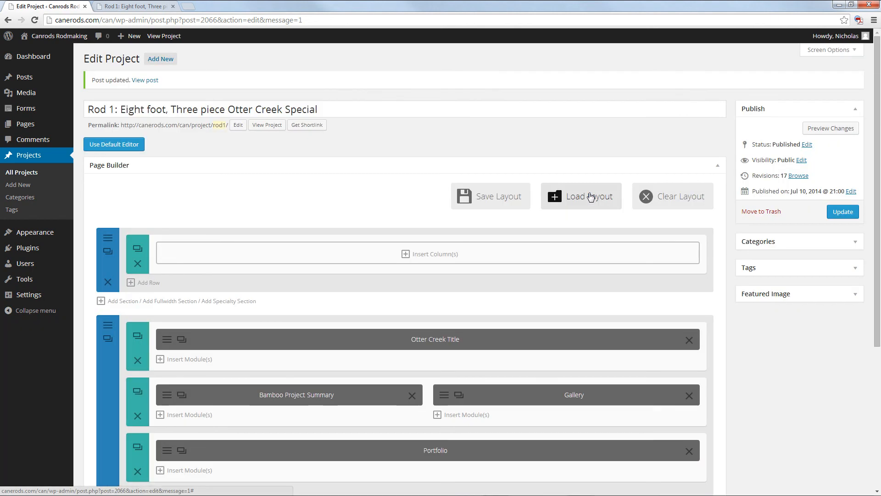
scroll(451, 246, down, 3)
scroll(617, 221, up, 3)
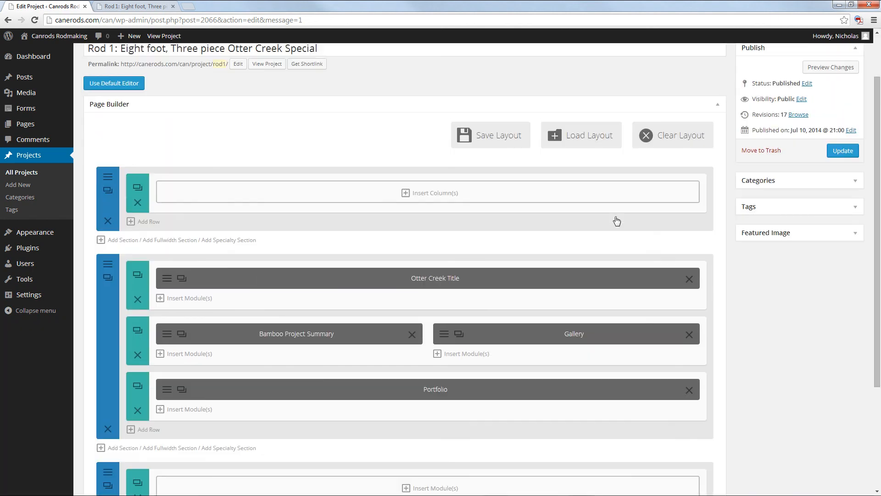
click(849, 212)
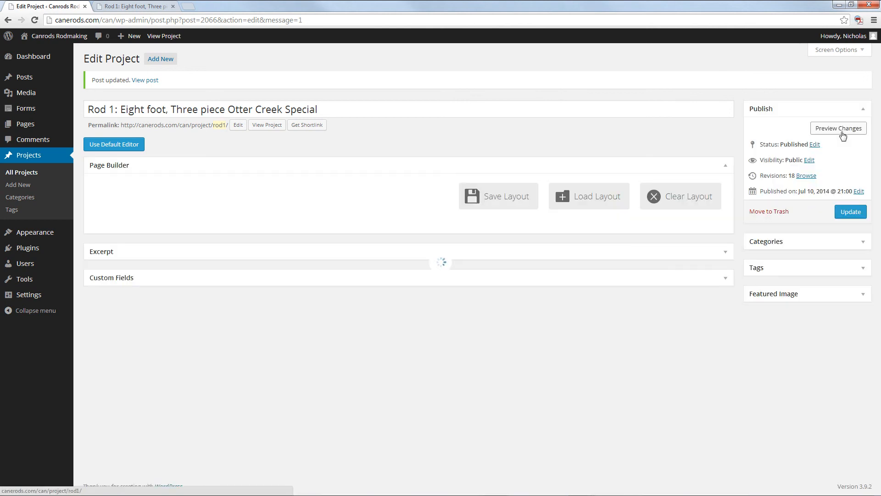
- Preview the updated project and check the placement of the Rod Summary and gallery on the page
click(839, 128)
click(102, 5)
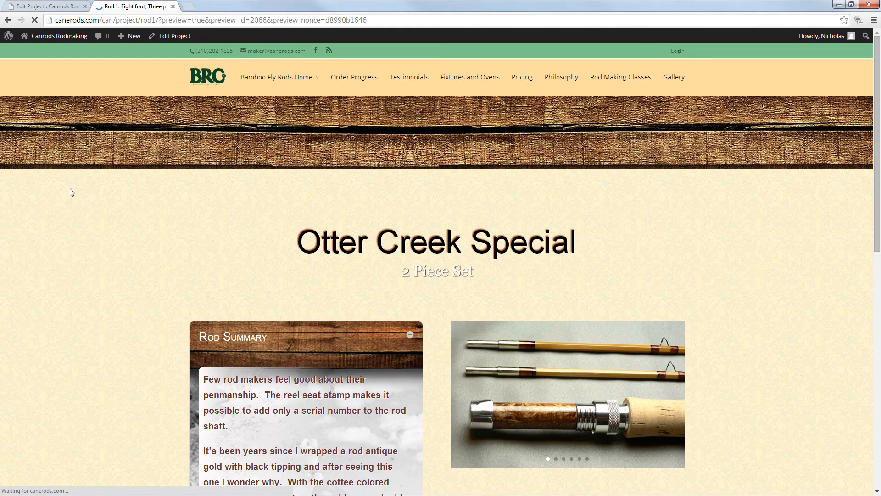
scroll(69, 191, down, 4)
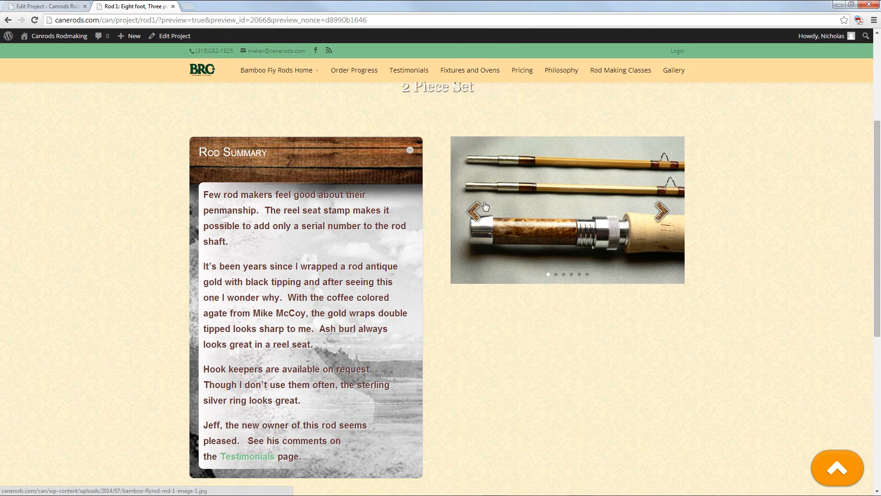
- Return to the project editor and open the list of saved layouts available for loading
click(46, 6)
scroll(259, 252, down, 1)
scroll(259, 252, down, 2)
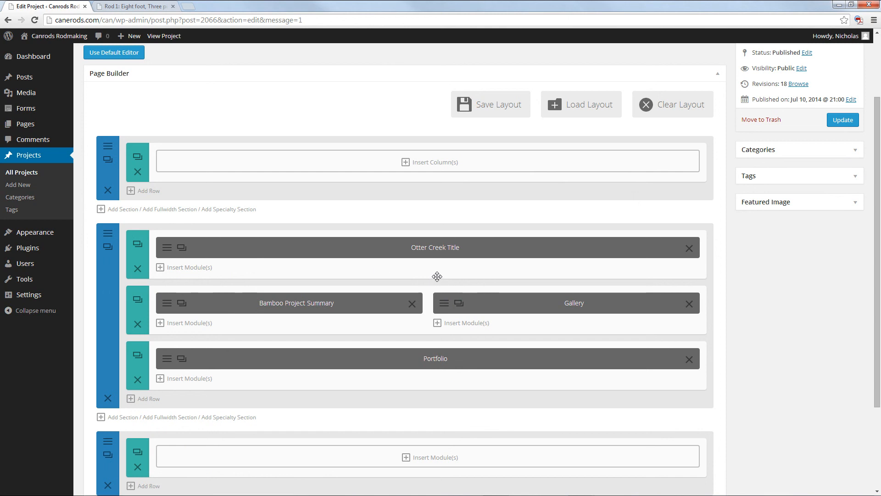
click(589, 105)
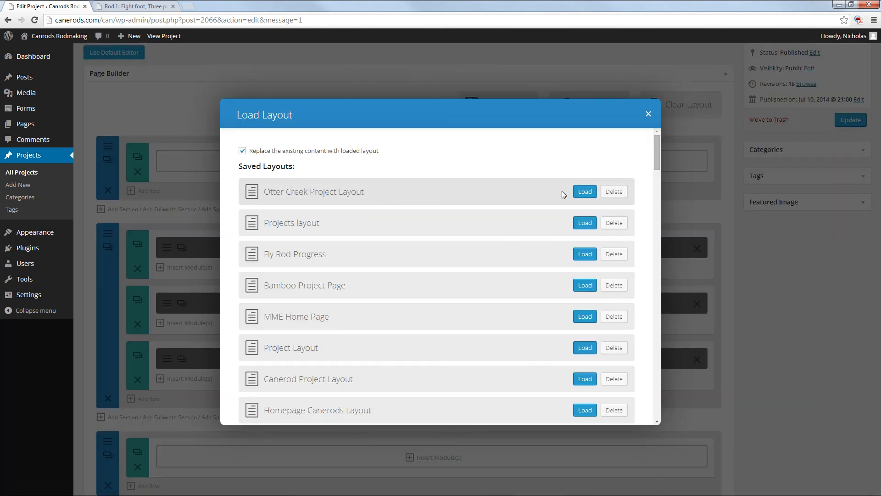
- Close the saved layouts list and save the current page layout as "August 8th 2014 - Otter Creek Page Layout"
click(649, 114)
click(489, 104)
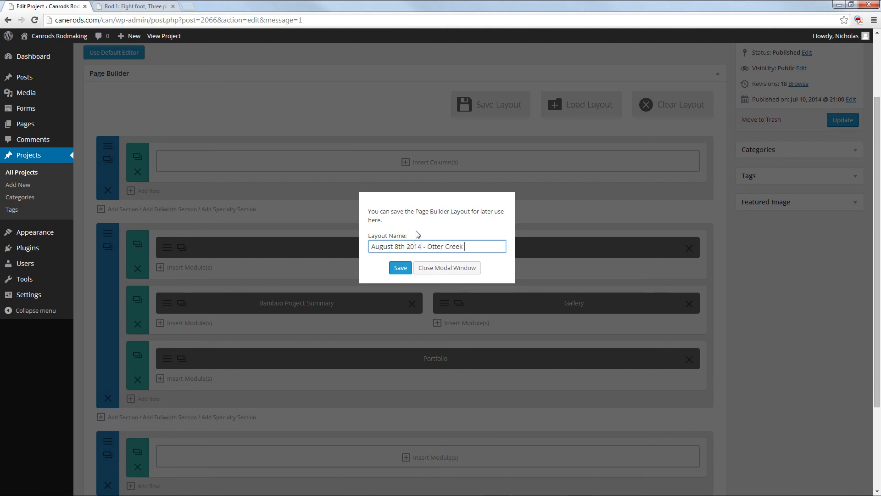
text(Page Layout)
click(400, 268)
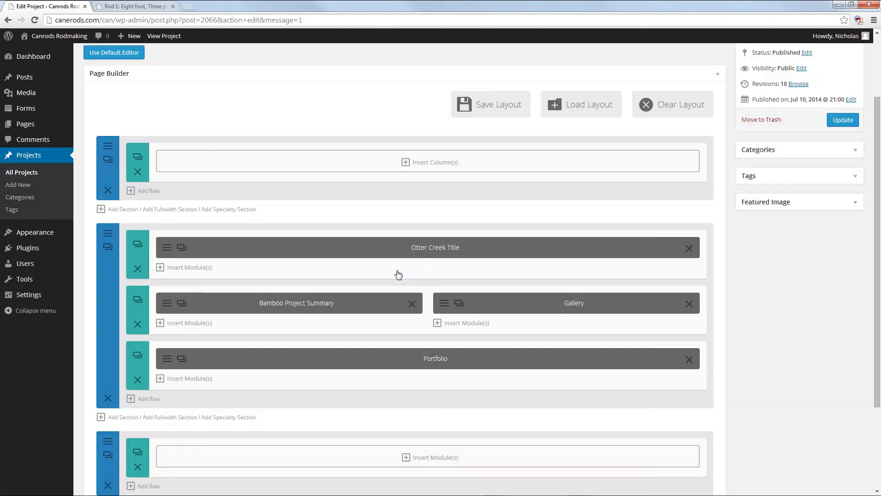
- Check the "August 8th 2014 – Otter Creek Page Layout" entry and its delete option in the saved layouts list, leaving without loading a layout
click(568, 111)
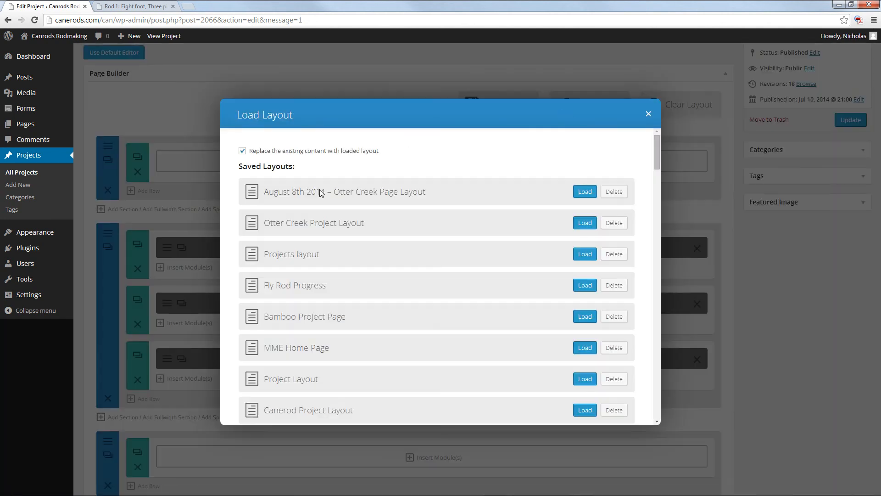
click(615, 192)
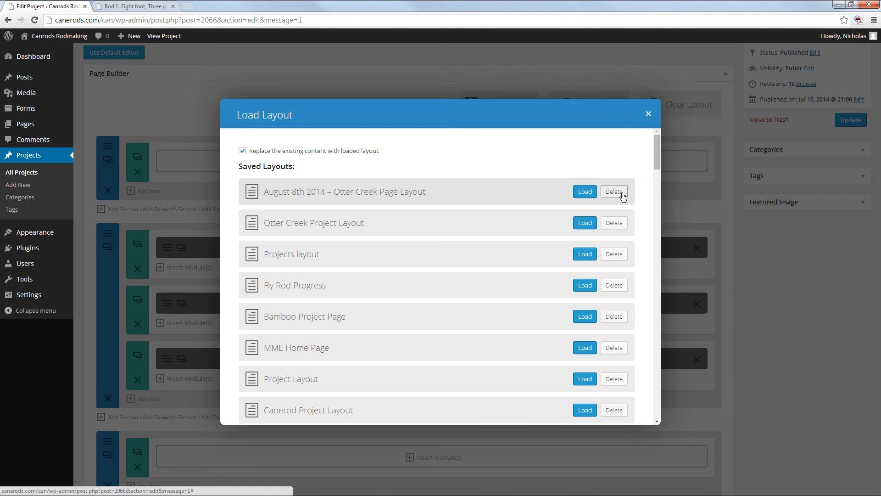
click(649, 114)
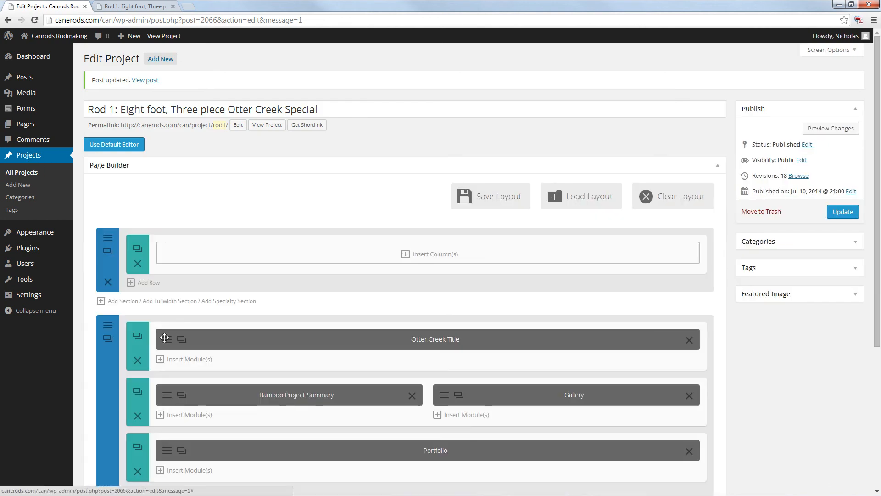
- View the Otter Creek Title module's content in the visual editor and save the module settings
click(167, 342)
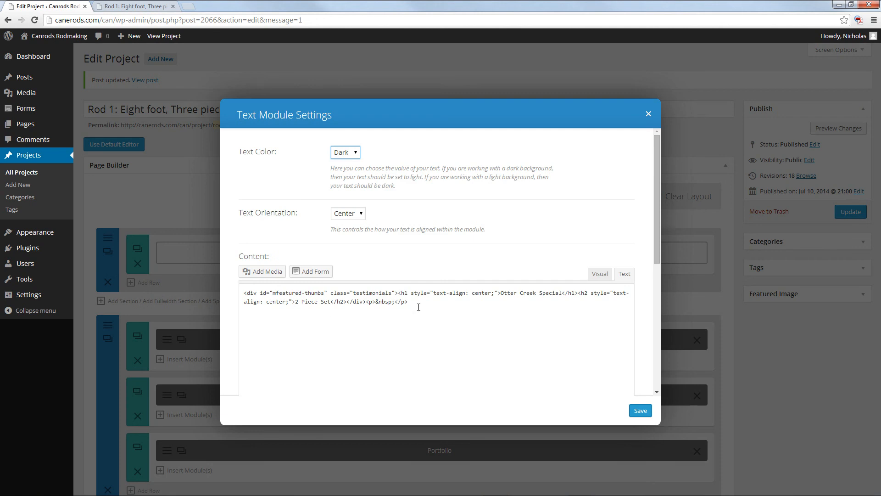
click(599, 274)
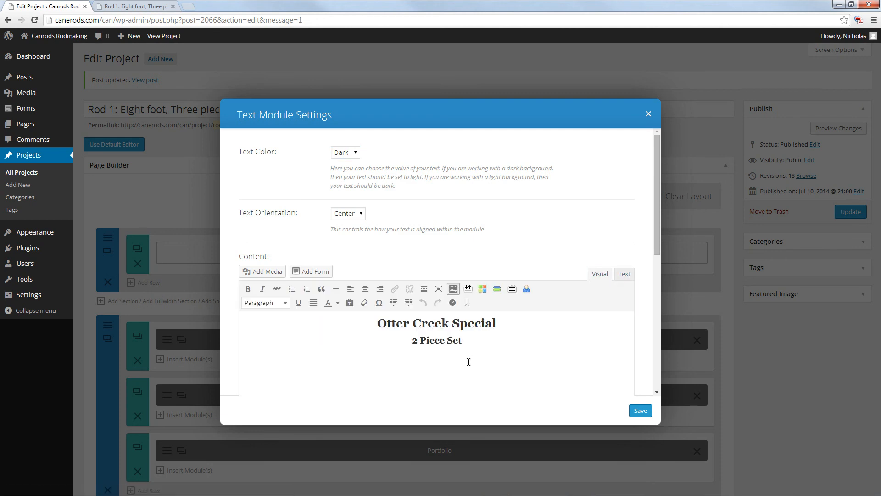
click(640, 410)
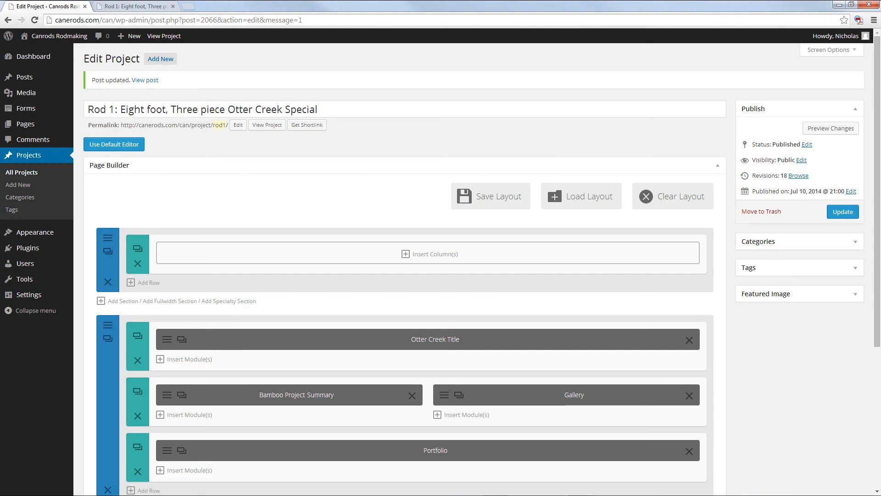